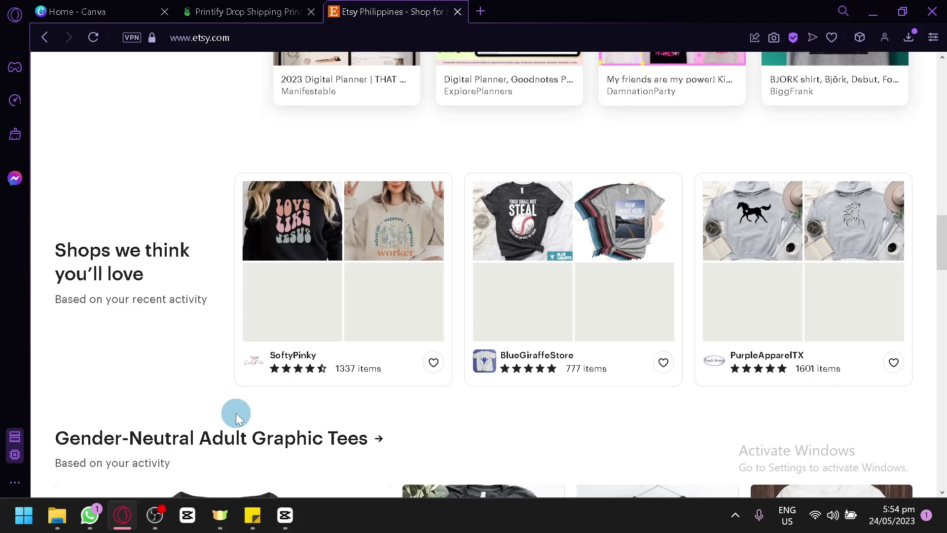
pyautogui.scroll(5, 377, 212)
pyautogui.click(137, 6)
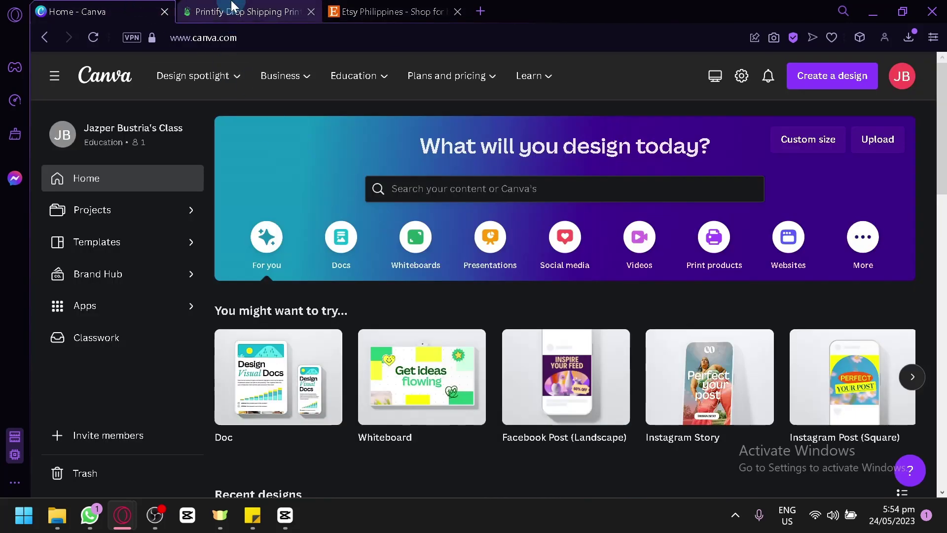
pyautogui.click(232, 6)
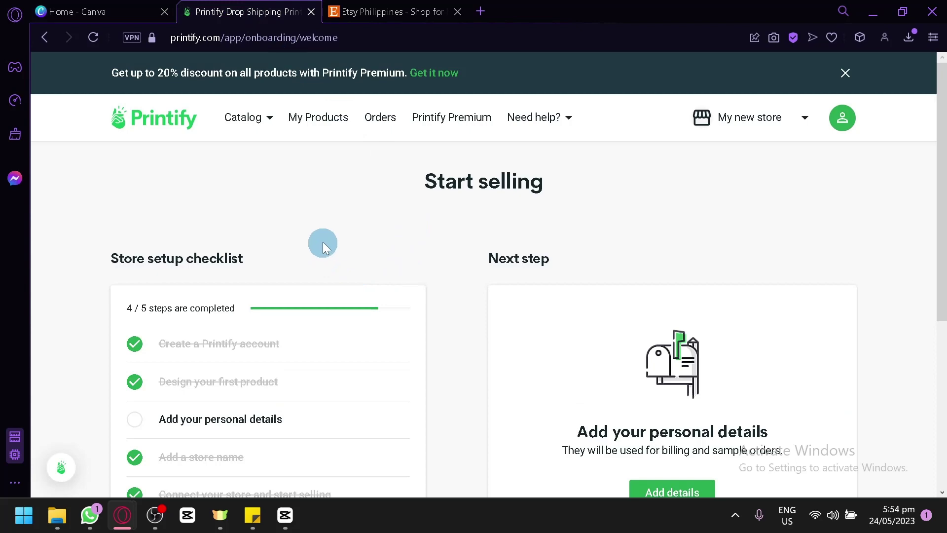
# Switch to Canva, search for "tshirt" and open the T-Shirt 14 × 18 in templates
pyautogui.click(122, 7)
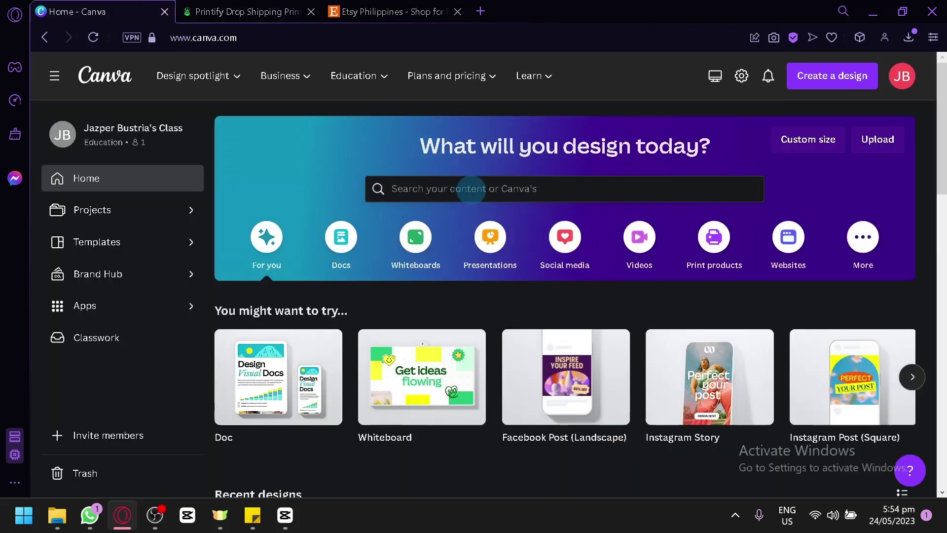
pyautogui.click(471, 188)
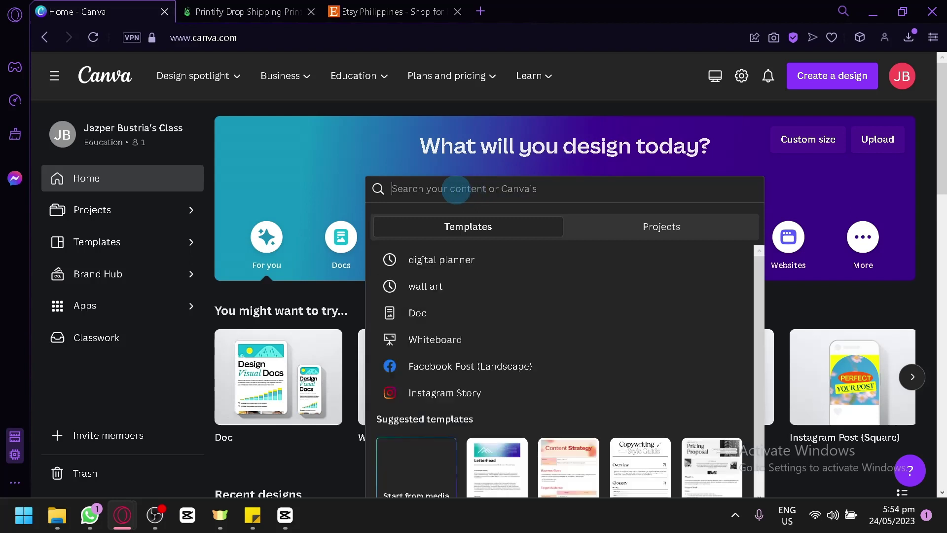
pyautogui.write('tshirt')
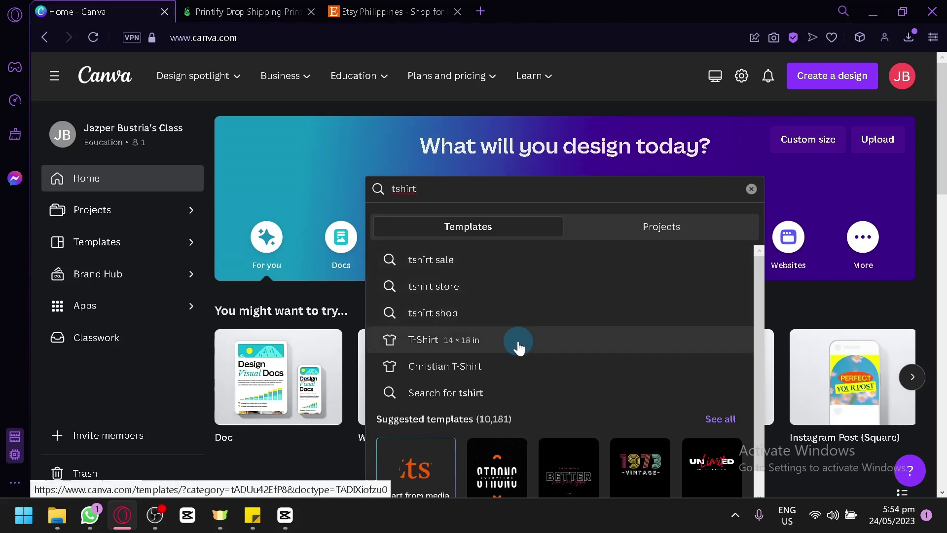
pyautogui.click(518, 342)
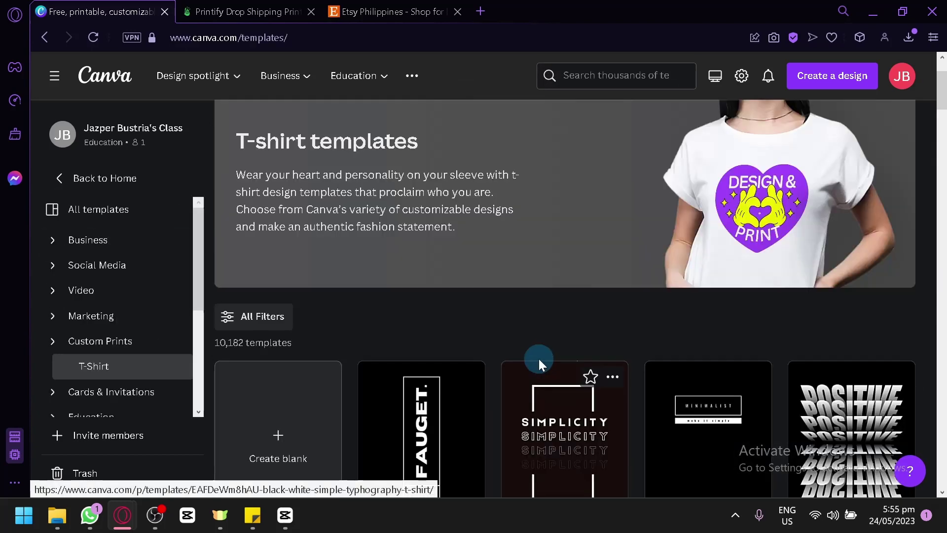
# Look through the T-shirt template gallery for design ideas and the blank design option
pyautogui.scroll(-4, 540, 356)
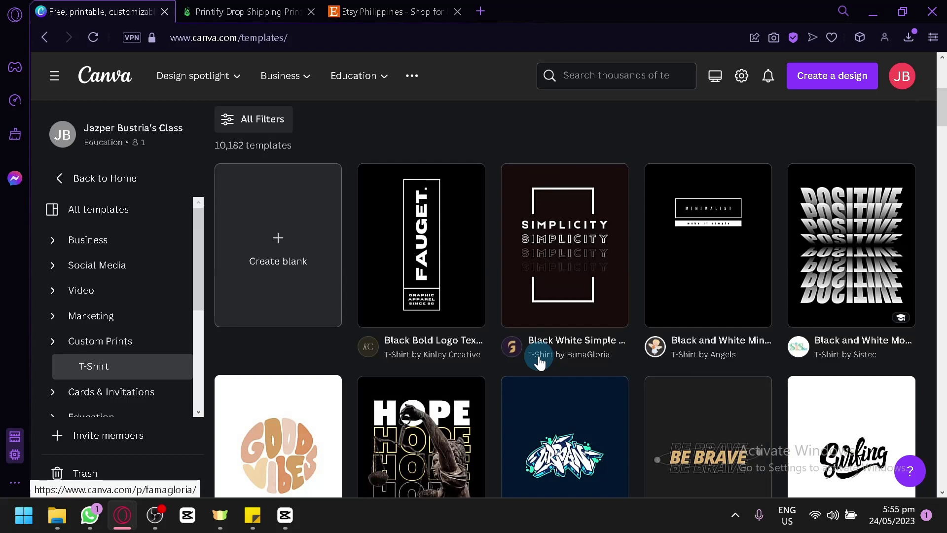
pyautogui.scroll(-4, 540, 362)
pyautogui.scroll(4, 506, 363)
pyautogui.scroll(-10, 543, 349)
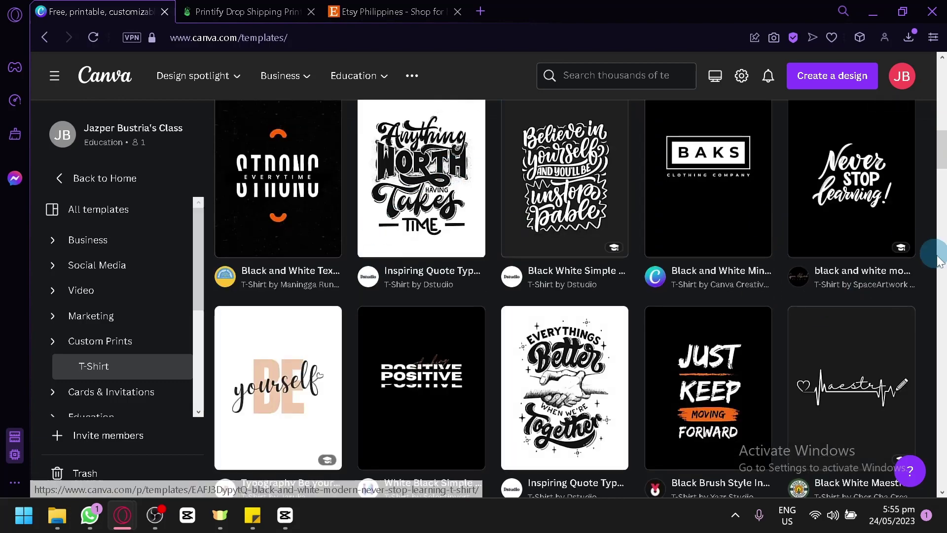
pyautogui.scroll(-2, 892, 321)
pyautogui.scroll(-2, 895, 325)
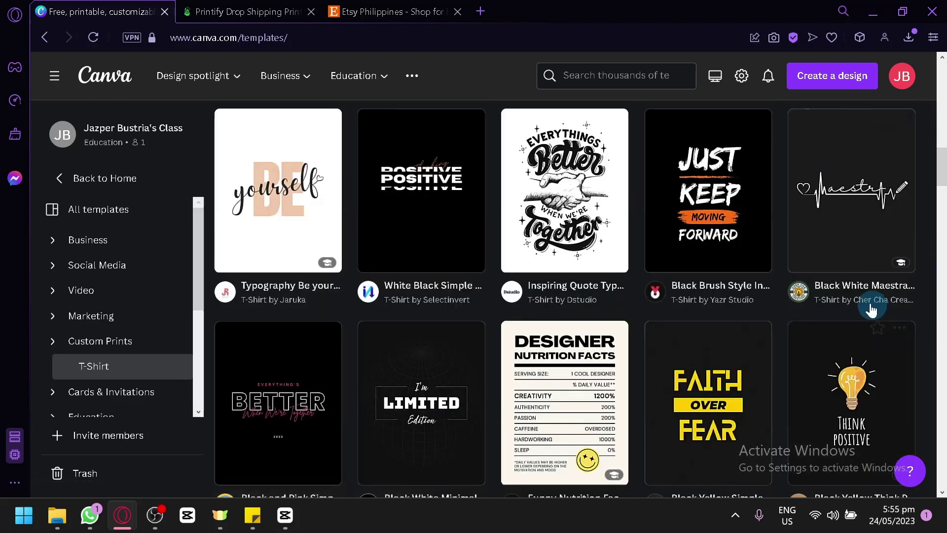
pyautogui.scroll(15, 611, 272)
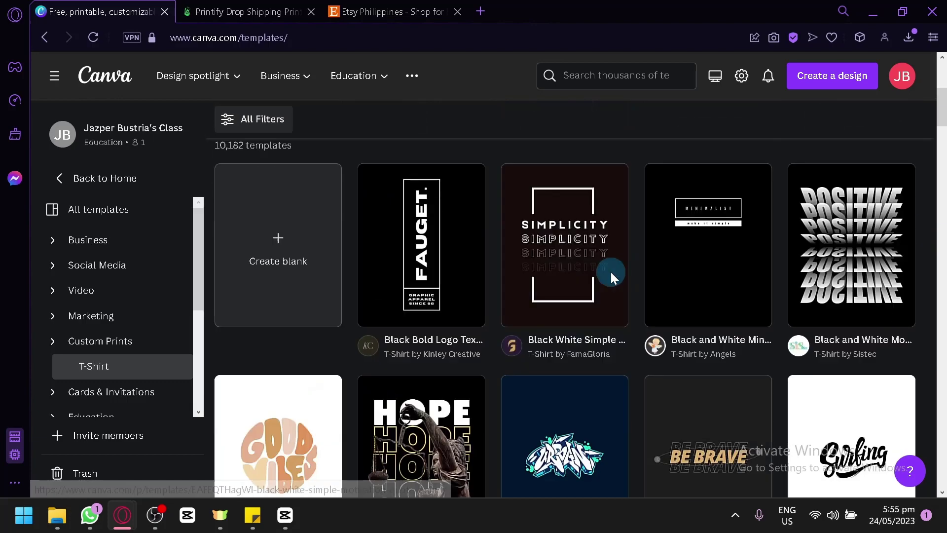
pyautogui.scroll(2, 611, 272)
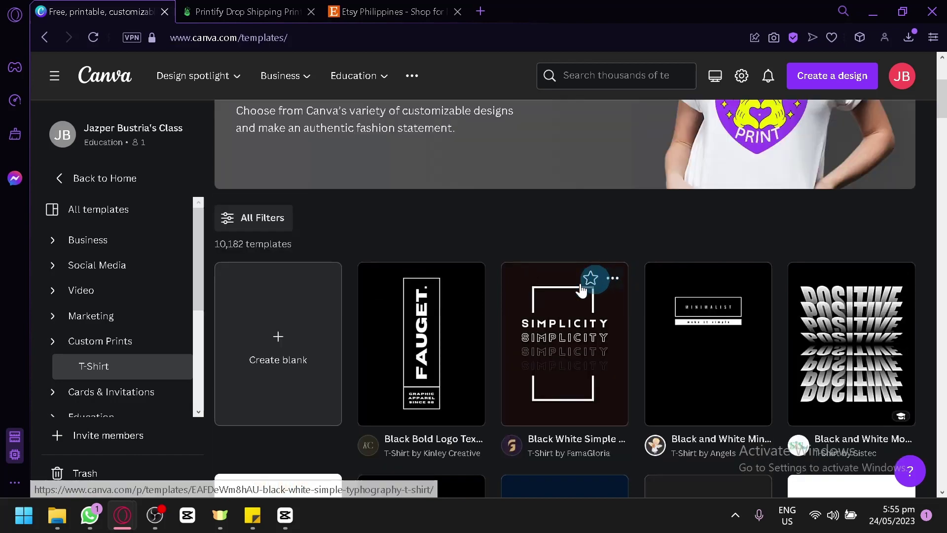
# Create a blank T-shirt design and fill its background with solid black
pyautogui.click(258, 315)
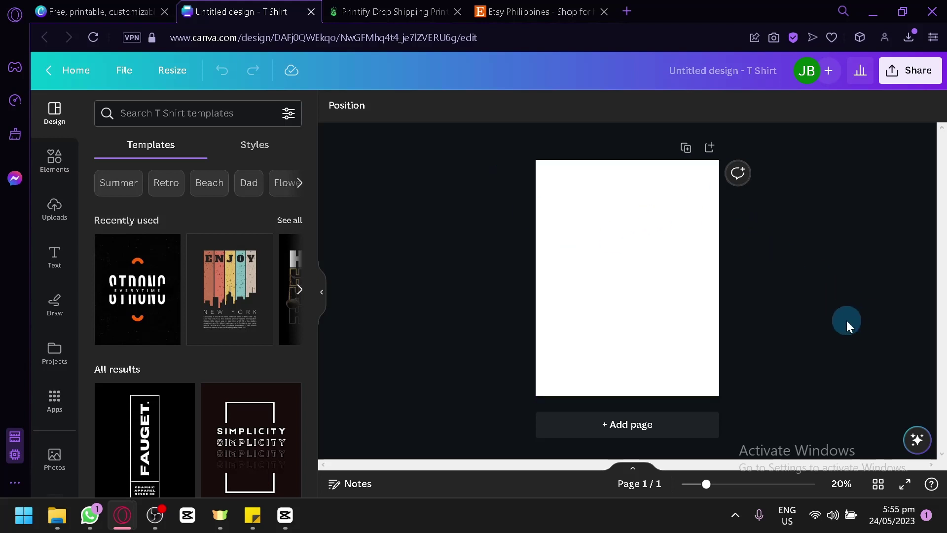
pyautogui.scroll(2, 846, 318)
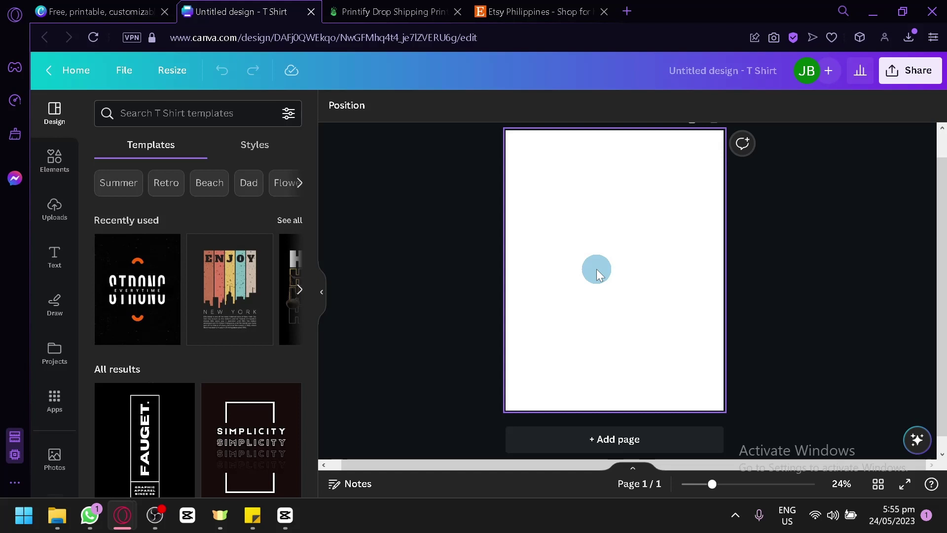
pyautogui.click(687, 202)
pyautogui.click(334, 105)
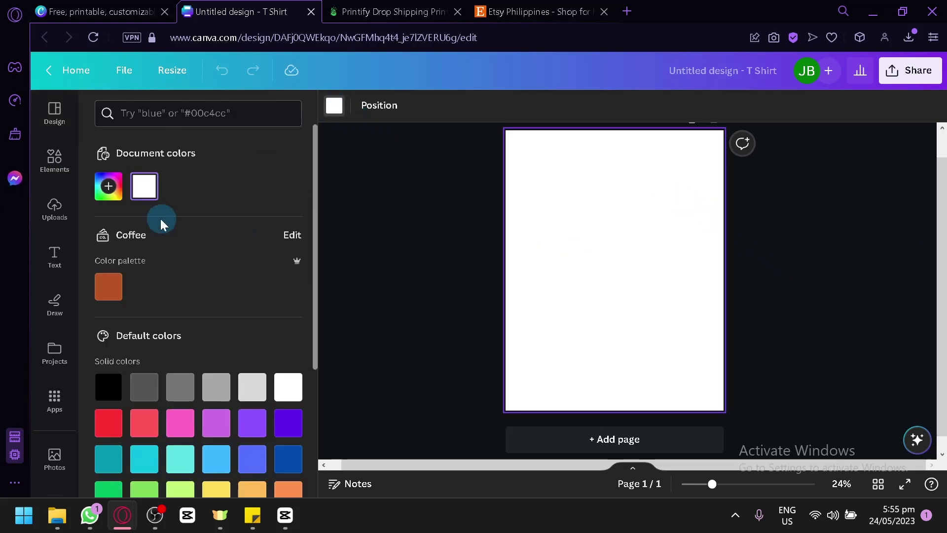
pyautogui.click(103, 402)
pyautogui.click(577, 210)
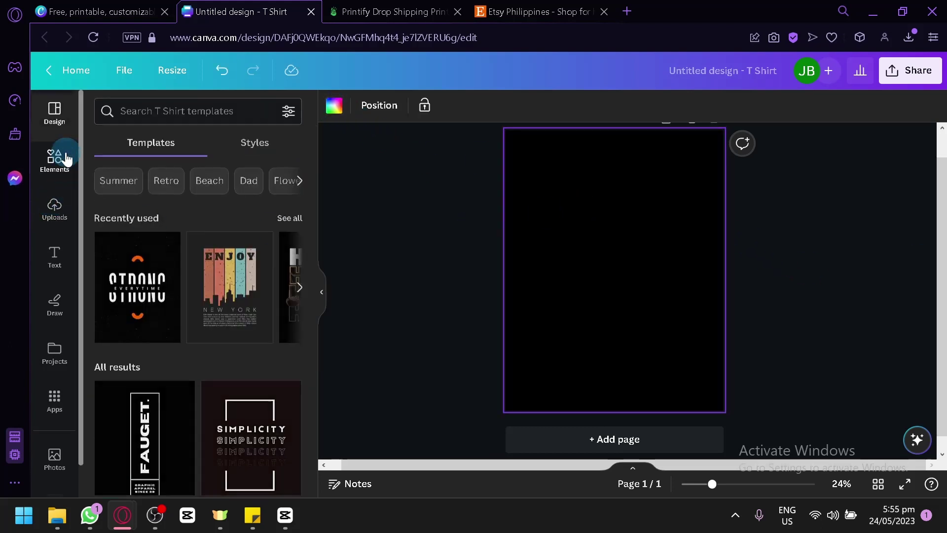
# Search the elements for "globe drawn" and look through all the matching graphics
pyautogui.click(54, 159)
pyautogui.click(136, 113)
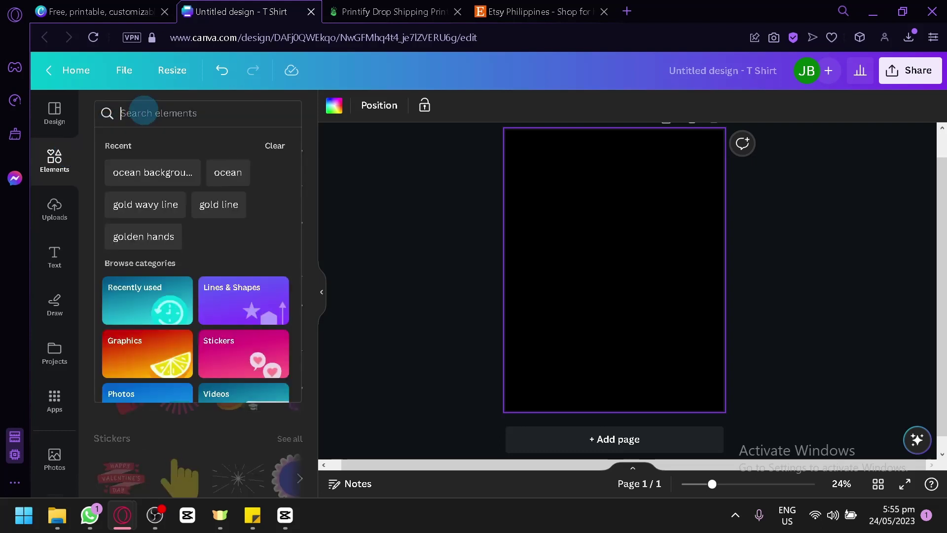
pyautogui.write('globe drawn')
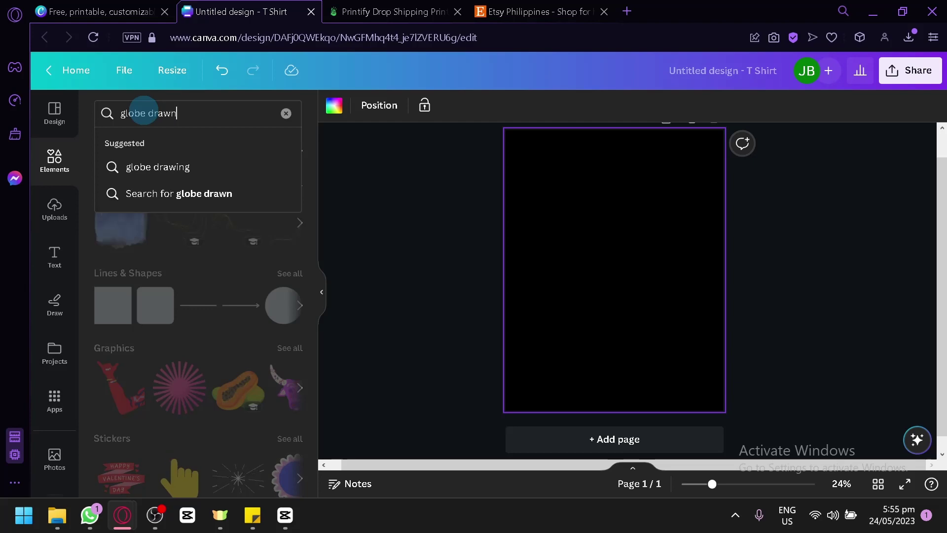
pyautogui.press('Return')
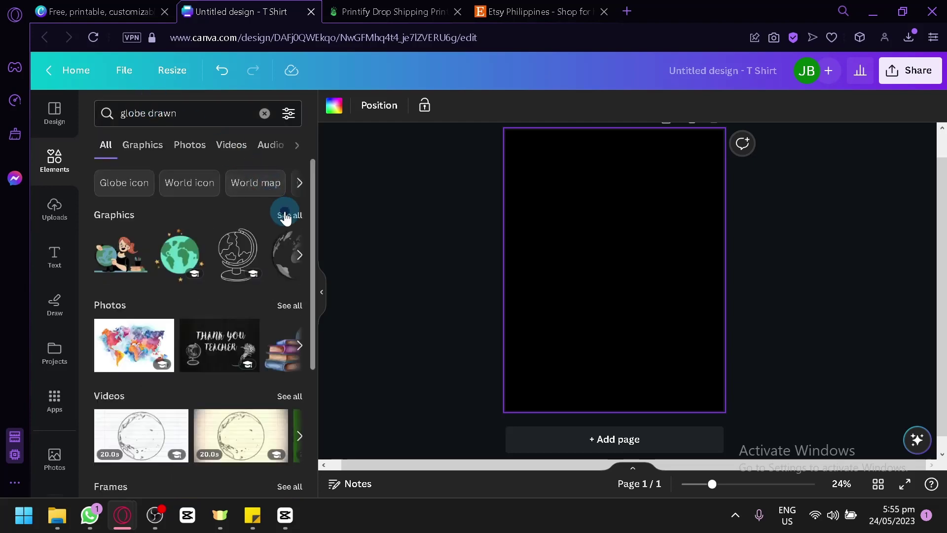
pyautogui.click(285, 217)
pyautogui.scroll(-4, 266, 247)
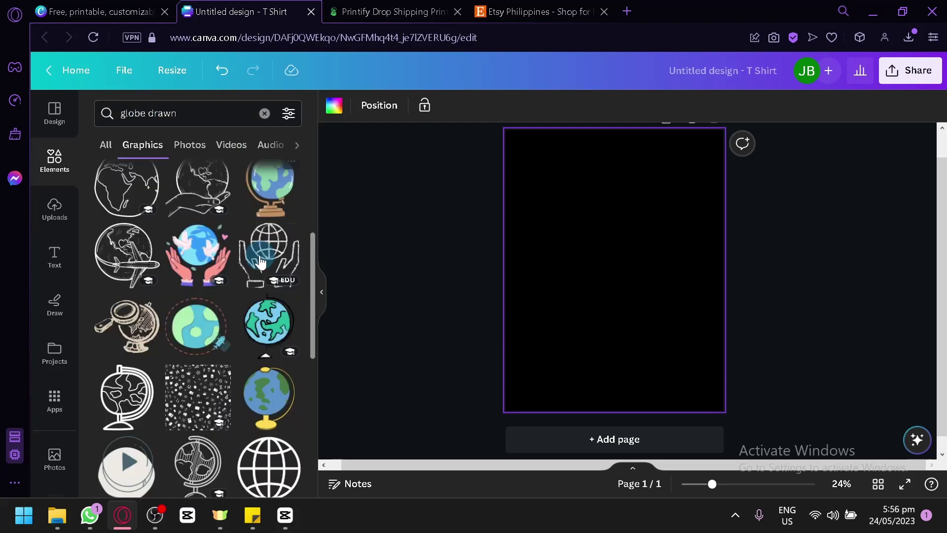
pyautogui.scroll(-6, 260, 263)
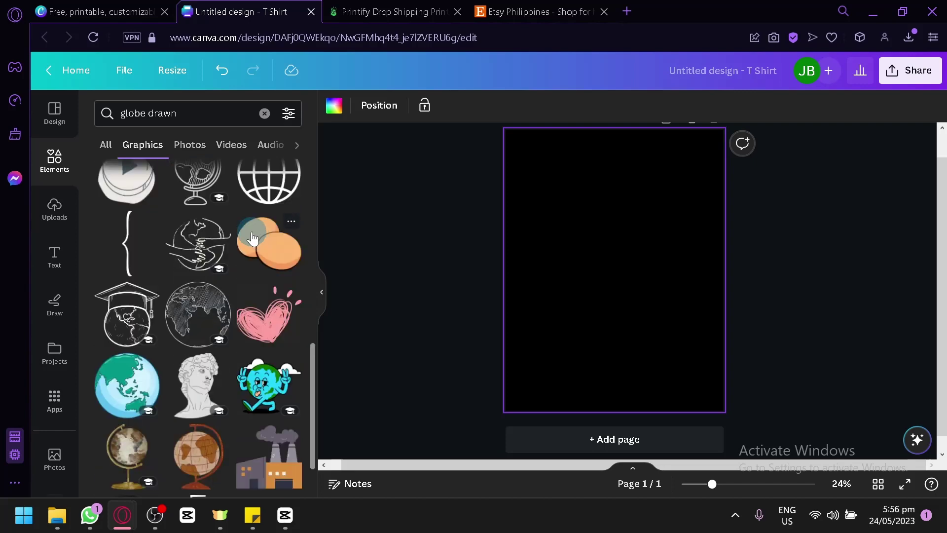
pyautogui.scroll(-5, 253, 239)
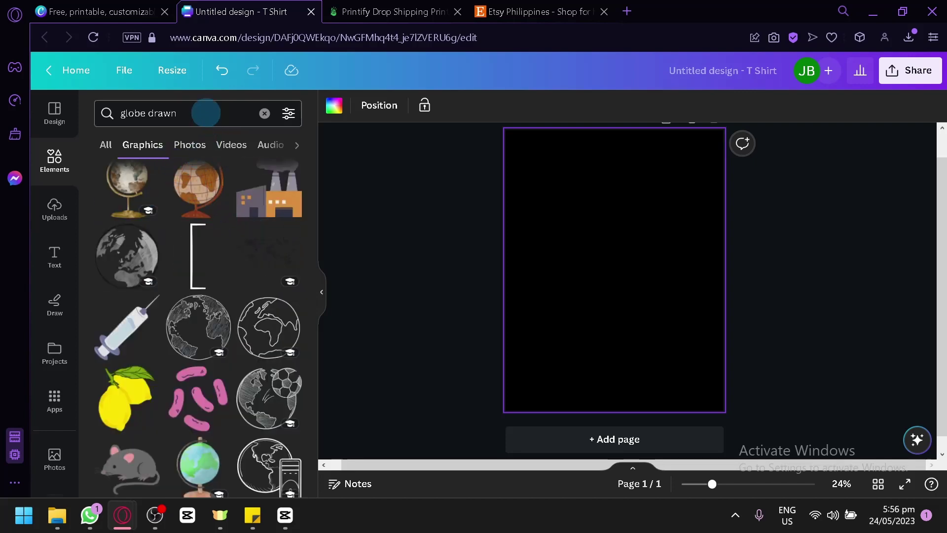
# Search the graphics for "globe minimalist" and place the pale blue wireframe globe in the middle of the page
pyautogui.click(206, 113)
pyautogui.moveTo(178, 113); pyautogui.dragTo(146, 114)
pyautogui.write('minimalist')
pyautogui.press('Return')
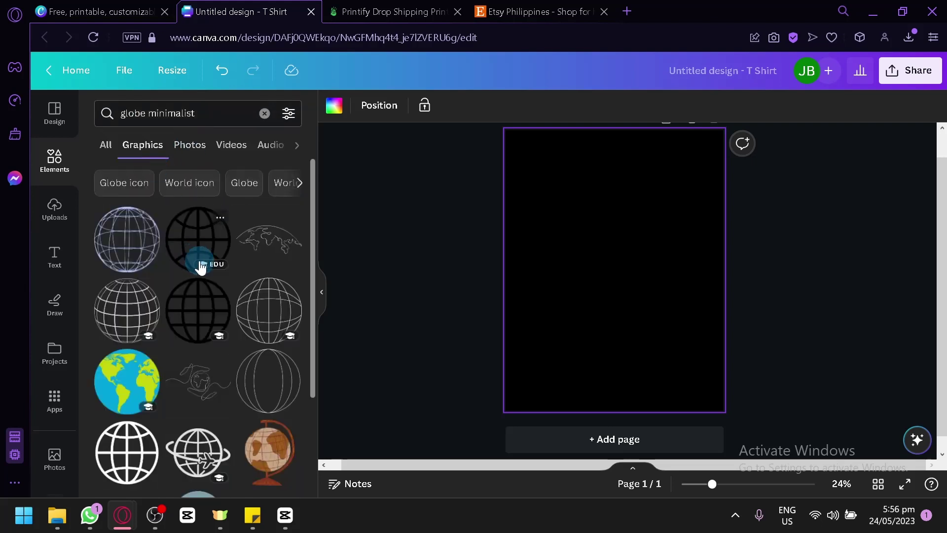
pyautogui.scroll(-10, 202, 266)
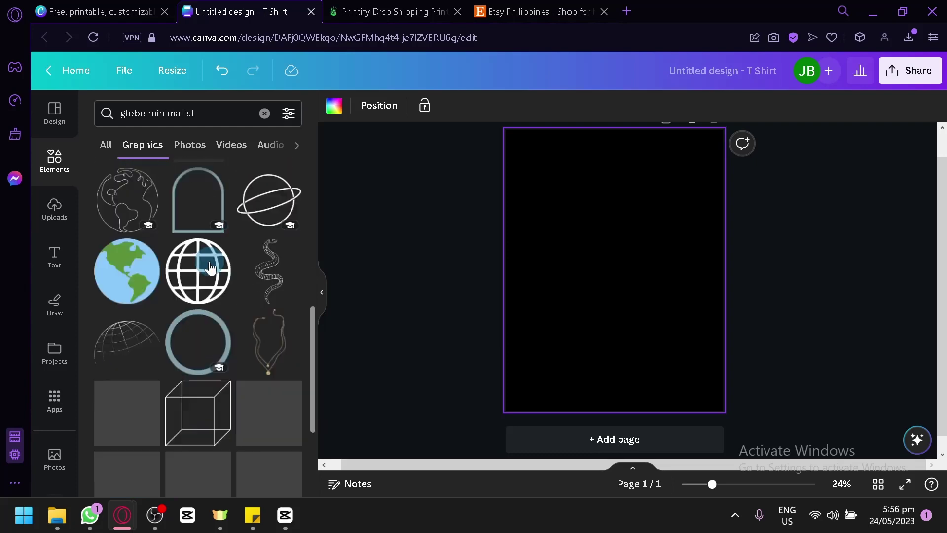
pyautogui.scroll(-2, 198, 264)
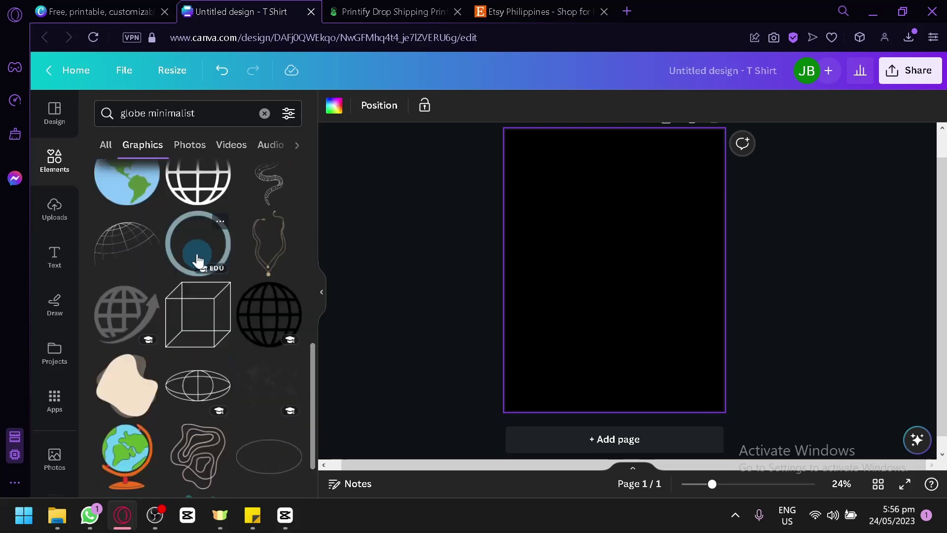
pyautogui.scroll(-10, 198, 260)
pyautogui.scroll(15, 195, 257)
pyautogui.moveTo(150, 256); pyautogui.dragTo(613, 265)
# Recolor the wireframe globe on the page to white
pyautogui.click(334, 105)
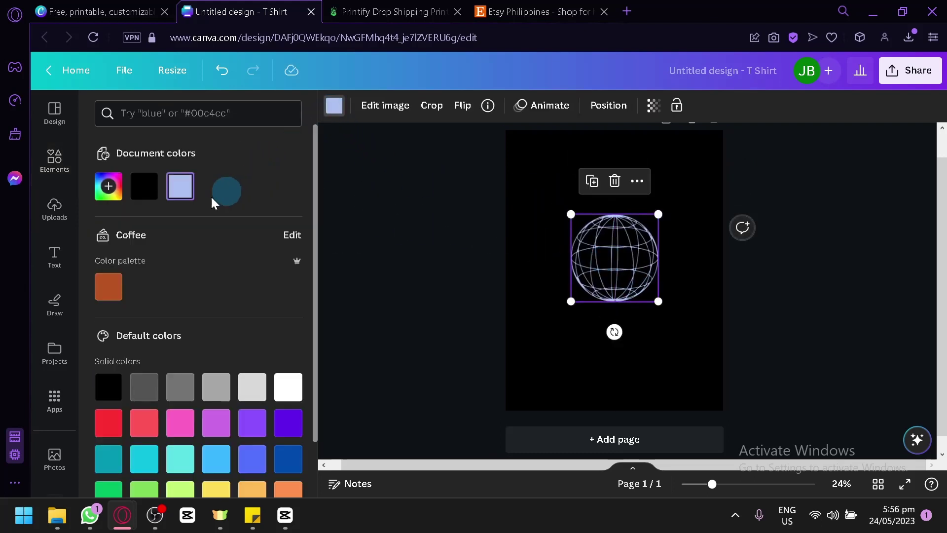
pyautogui.click(289, 386)
pyautogui.click(453, 281)
pyautogui.moveTo(616, 279); pyautogui.dragTo(632, 271)
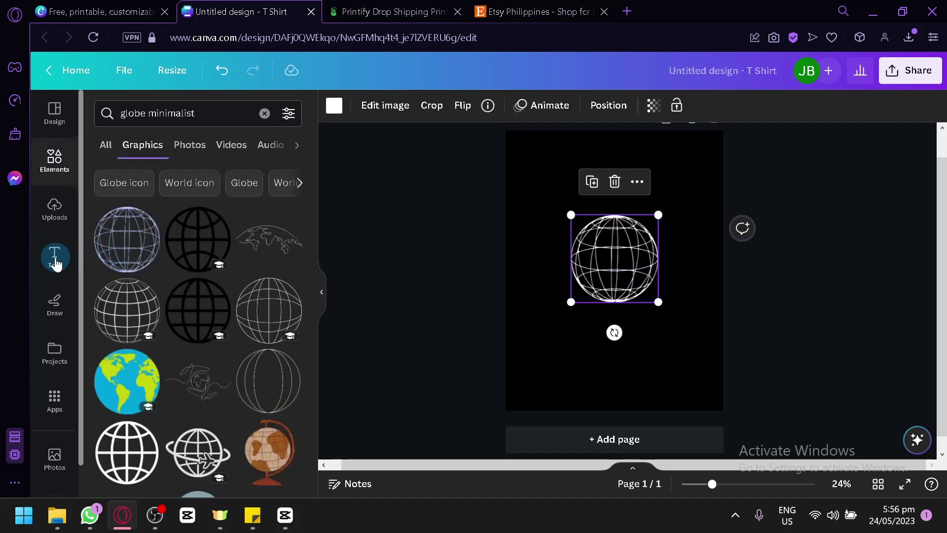
pyautogui.click(56, 258)
pyautogui.click(182, 273)
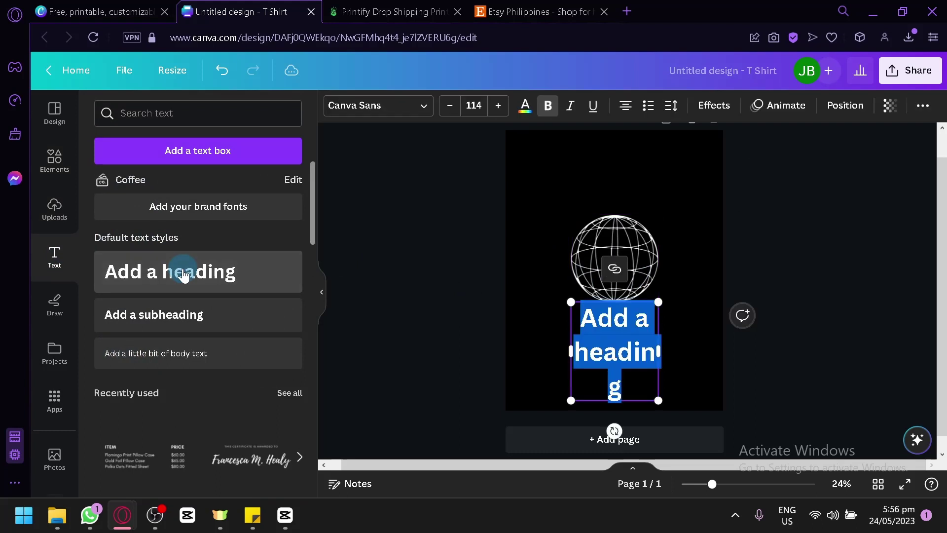
pyautogui.scroll(-4, 248, 373)
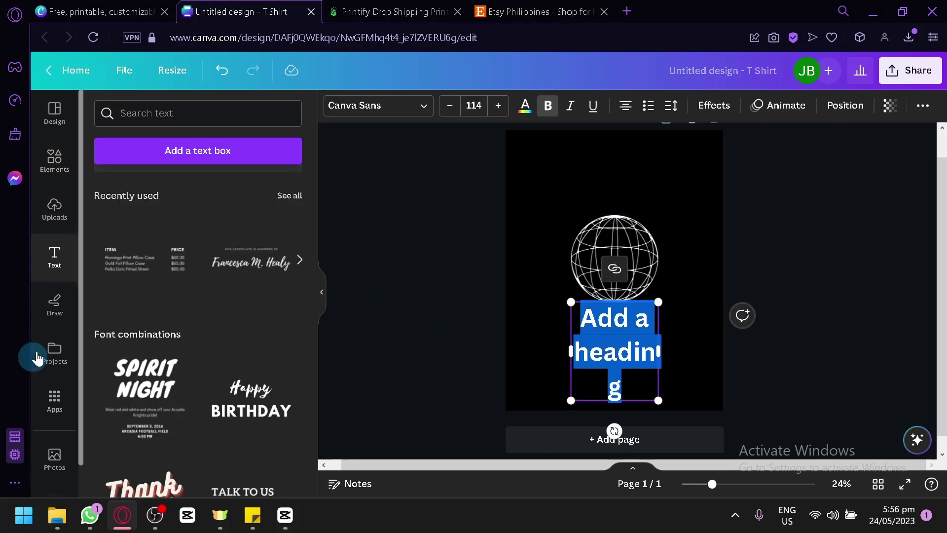
pyautogui.scroll(-2, 193, 332)
pyautogui.scroll(-4, 220, 343)
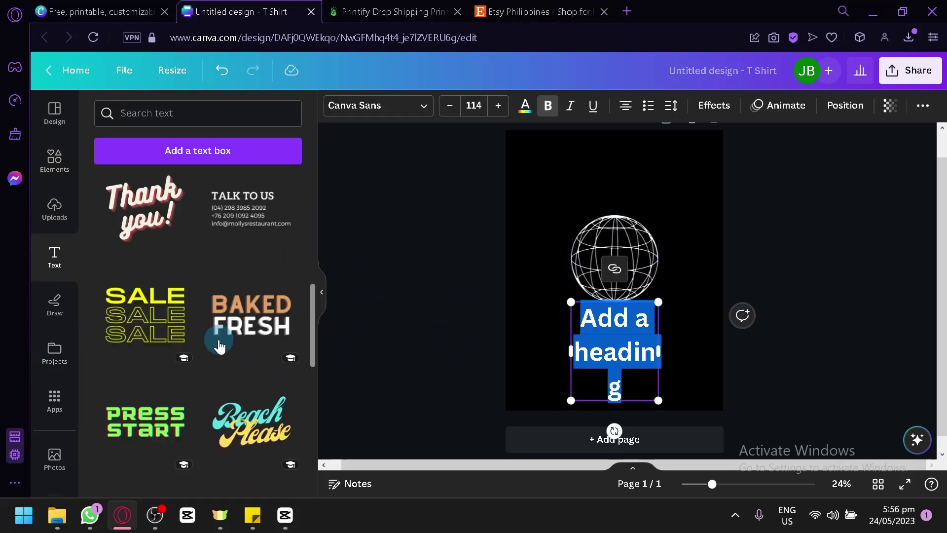
pyautogui.click(432, 296)
pyautogui.click(587, 339)
pyautogui.press('Delete')
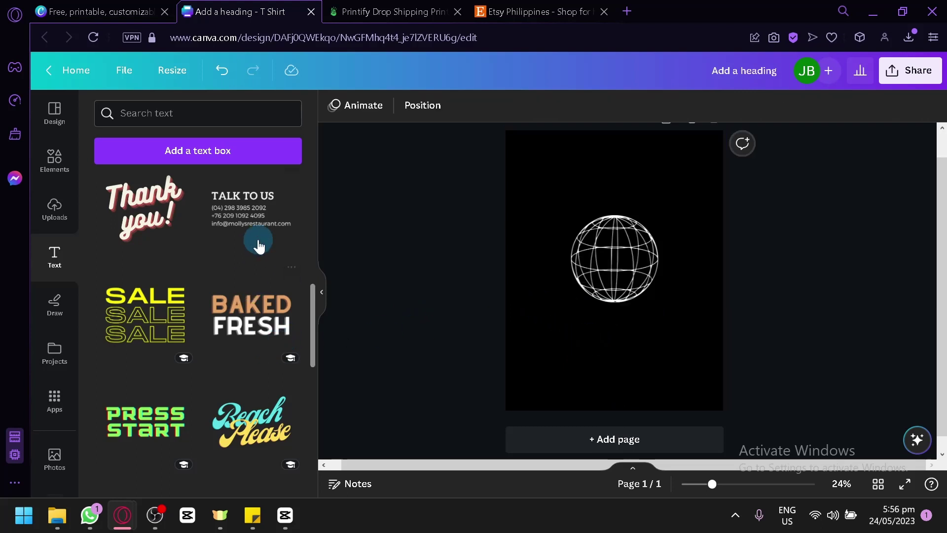
# Insert the "TALK TO US" text combination at a larger size below the globe and ungroup it
pyautogui.click(228, 218)
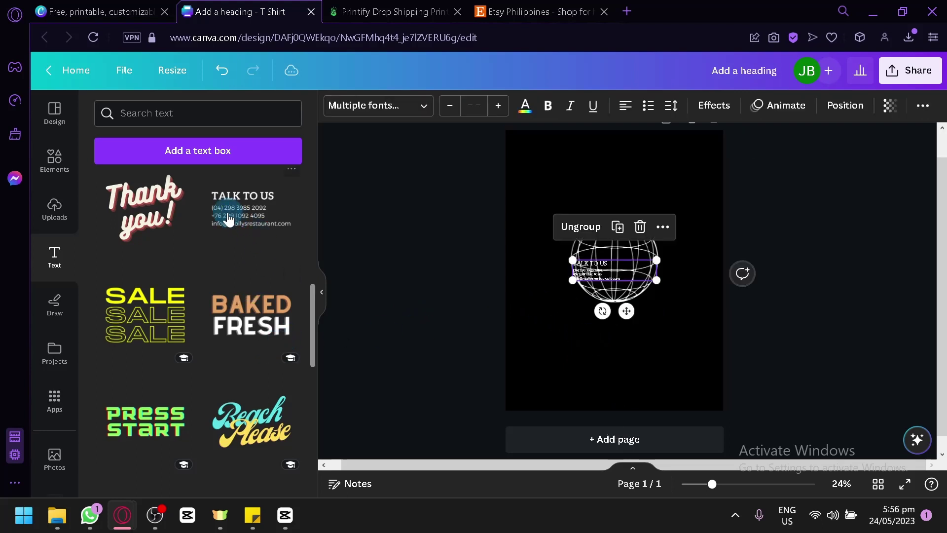
pyautogui.moveTo(628, 310); pyautogui.dragTo(754, 389)
pyautogui.click(605, 368)
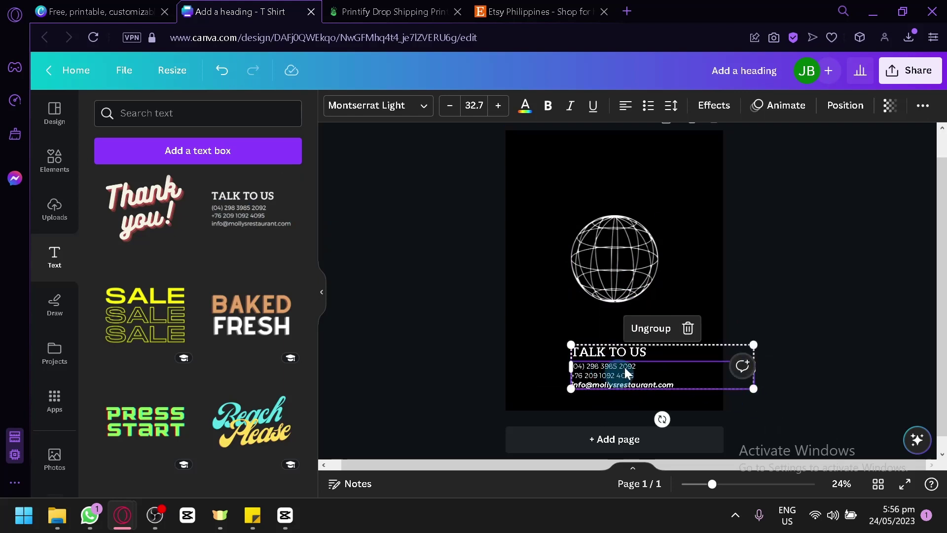
pyautogui.click(647, 328)
pyautogui.click(661, 380)
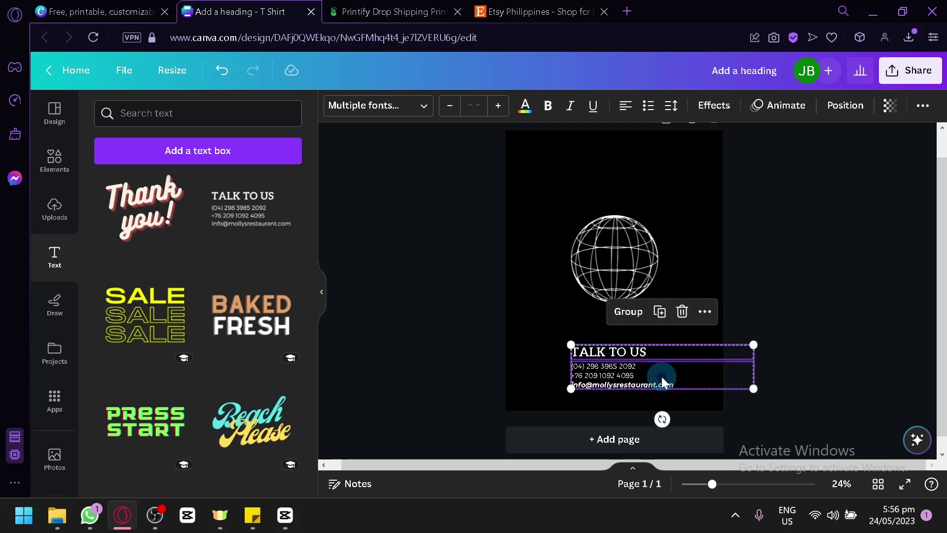
# Delete the contact-details text block and move the "TALK TO US" heading up slightly
pyautogui.click(612, 379)
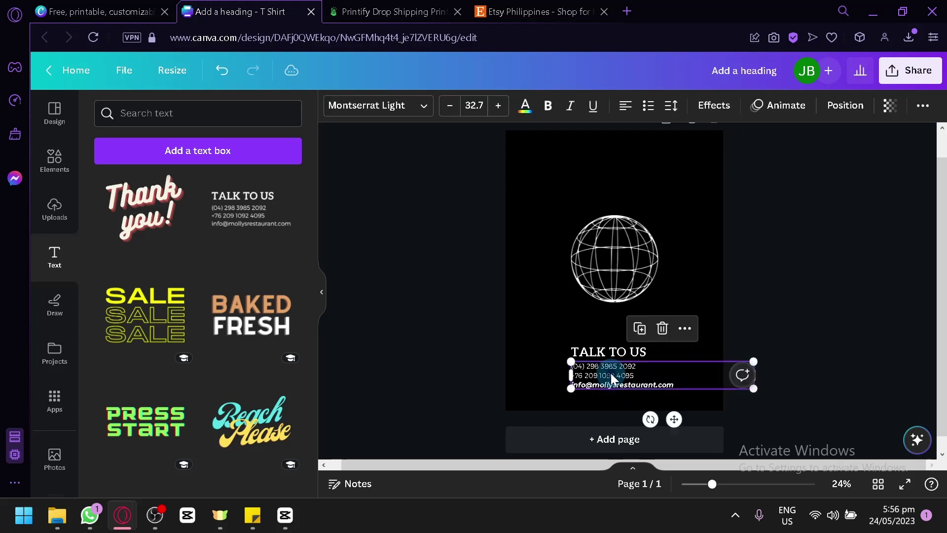
pyautogui.click(662, 328)
pyautogui.moveTo(617, 351)
pyautogui.mouseDown()
pyautogui.moveTo(649, 339)
pyautogui.moveTo(617, 342)
pyautogui.mouseUp()
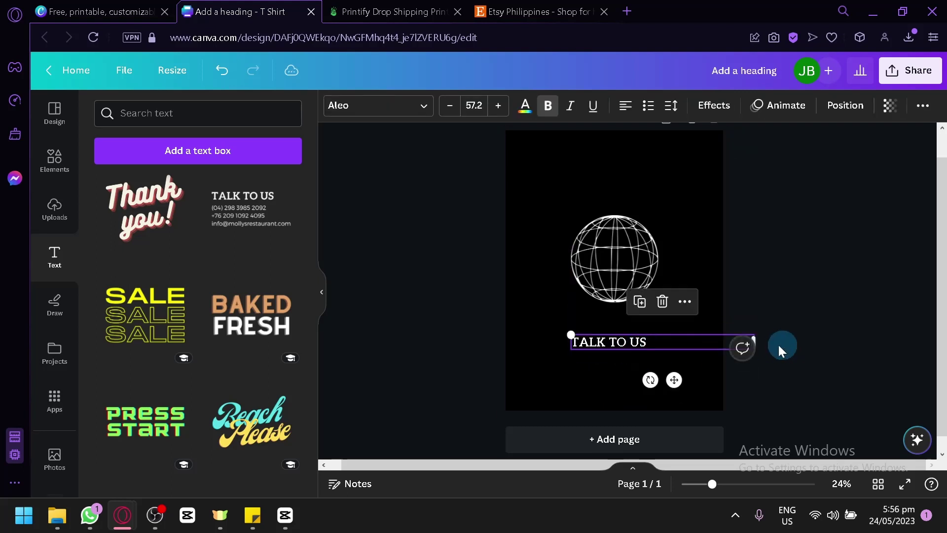
# Narrow the heading's text box, center it closer below the globe, and replace its text with "SPHERE"
pyautogui.moveTo(753, 341); pyautogui.dragTo(651, 341)
pyautogui.moveTo(622, 382); pyautogui.dragTo(626, 360)
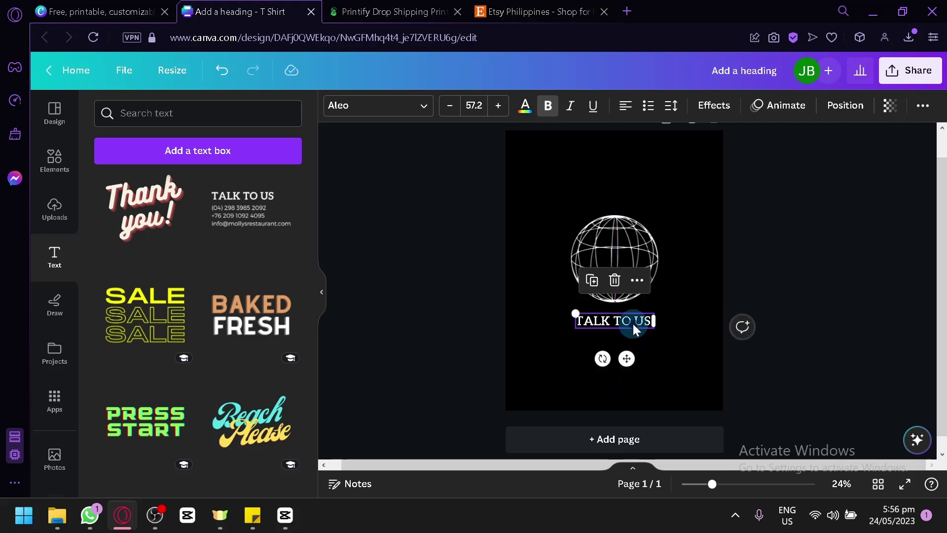
pyautogui.doubleClick(635, 328)
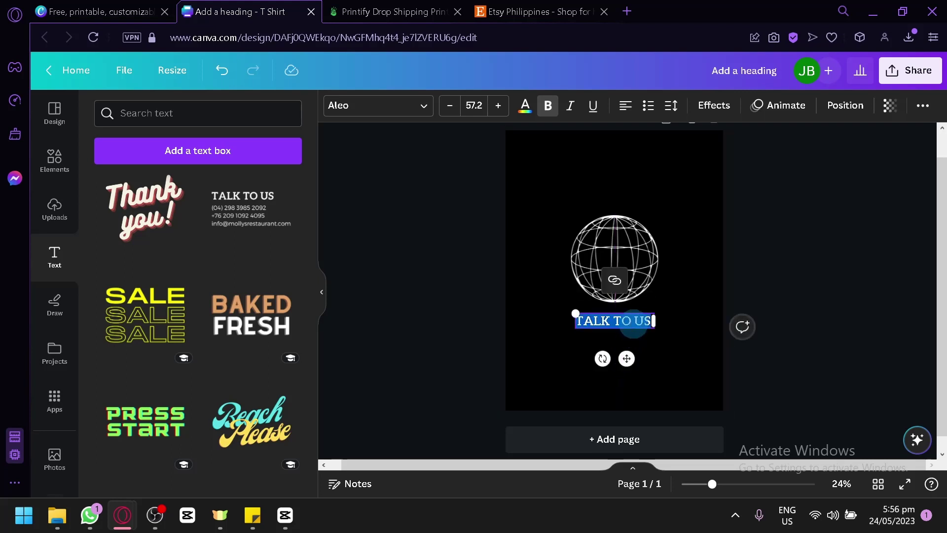
pyautogui.press('BackSpace')
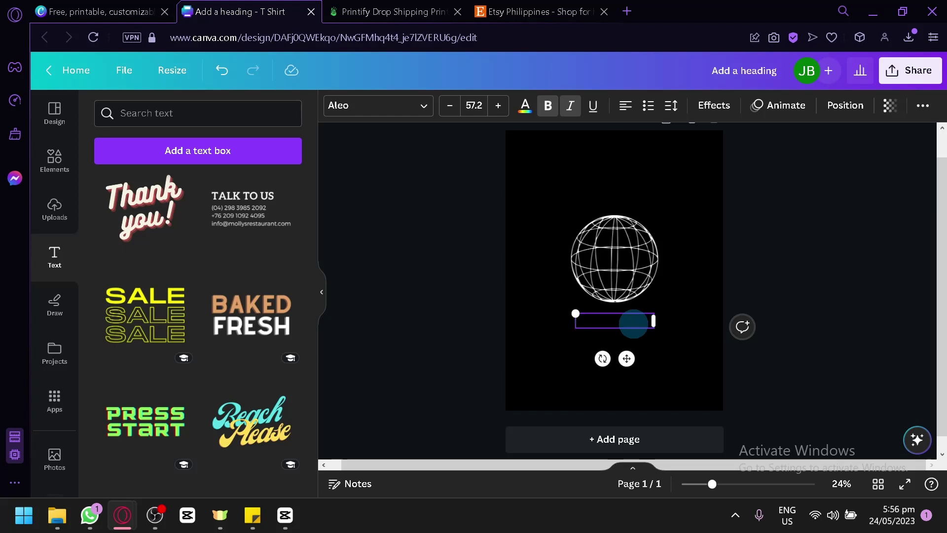
pyautogui.write('SPHERE')
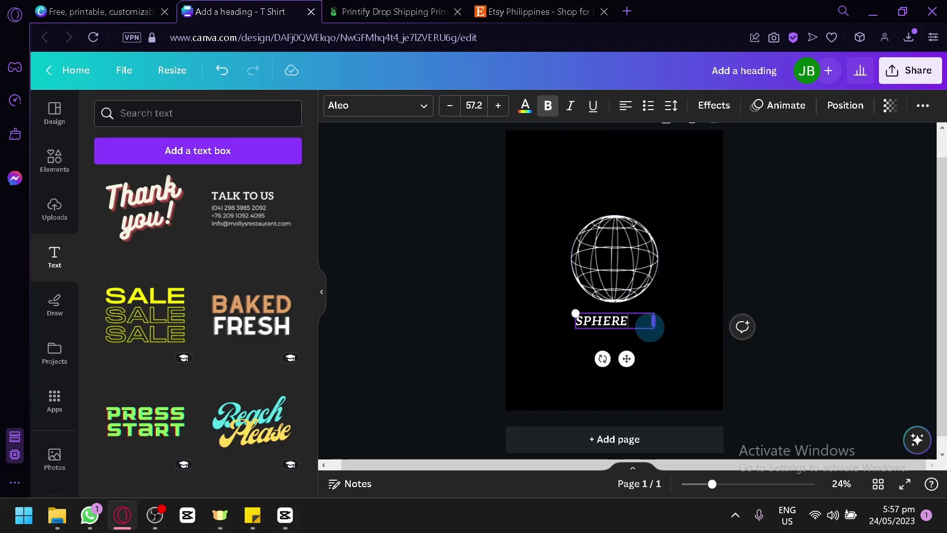
# Remove the italic style from the "SPHERE" heading while keeping it bold
pyautogui.moveTo(642, 321); pyautogui.dragTo(583, 154)
pyautogui.click(547, 105)
pyautogui.click(570, 105)
pyautogui.click(637, 352)
pyautogui.click(635, 320)
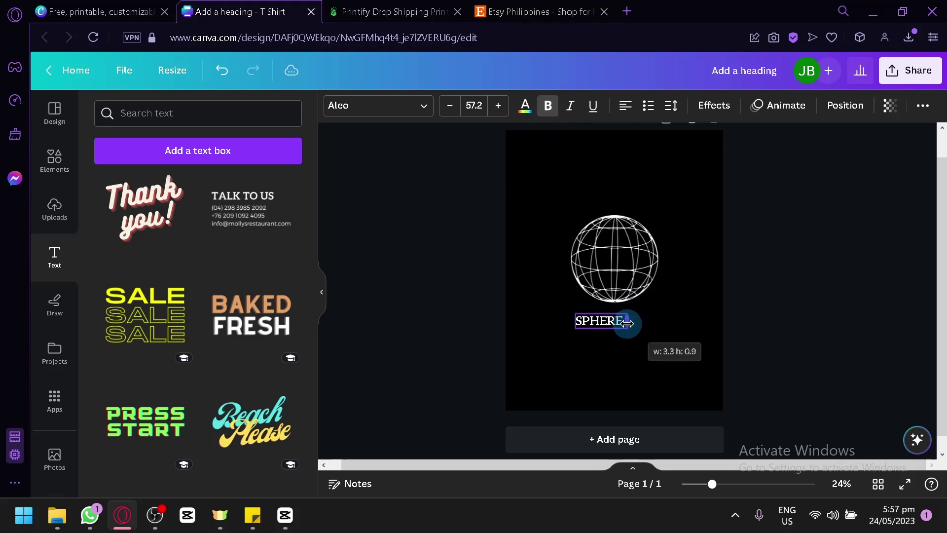
# Increase the "SPHERE" heading's font size by three steps and widen its text box to keep the word on one line
pyautogui.moveTo(627, 323); pyautogui.dragTo(628, 323)
pyautogui.click(499, 105)
pyautogui.click(500, 105)
pyautogui.click(499, 105)
pyautogui.moveTo(628, 322)
pyautogui.mouseDown()
pyautogui.moveTo(659, 321)
pyautogui.moveTo(644, 327)
pyautogui.mouseUp()
pyautogui.moveTo(624, 362); pyautogui.dragTo(625, 362)
pyautogui.click(691, 380)
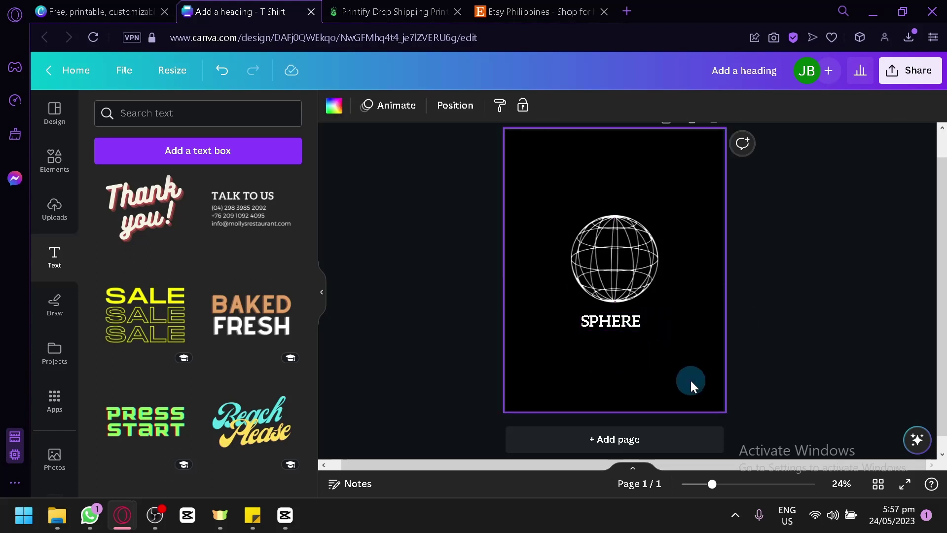
# Fit the "SPHERE" text box to the word and center the heading under the globe
pyautogui.click(624, 325)
pyautogui.moveTo(647, 318)
pyautogui.mouseDown()
pyautogui.moveTo(636, 318)
pyautogui.moveTo(646, 321)
pyautogui.mouseUp()
pyautogui.moveTo(626, 360); pyautogui.dragTo(628, 360)
pyautogui.click(689, 382)
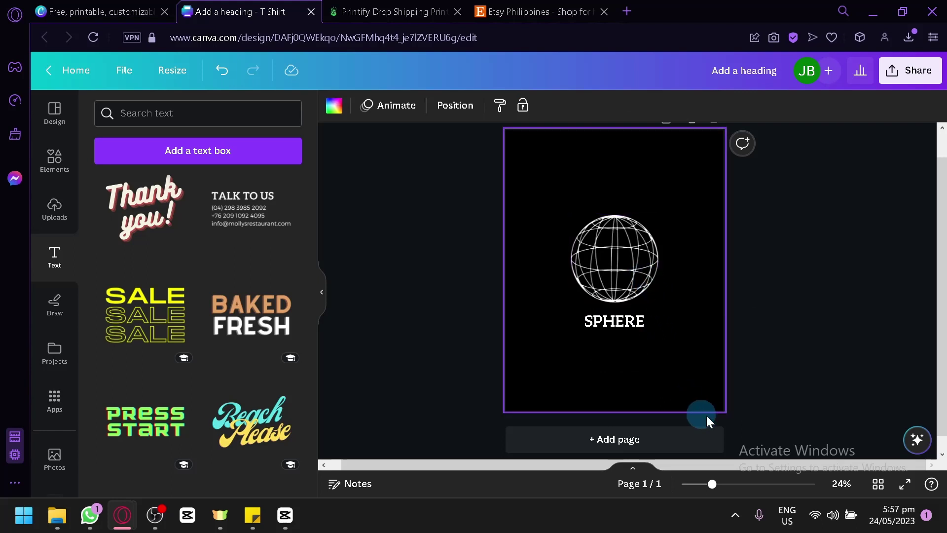
# Search the elements for "minimalist lines" and show all graphics results
pyautogui.click(56, 157)
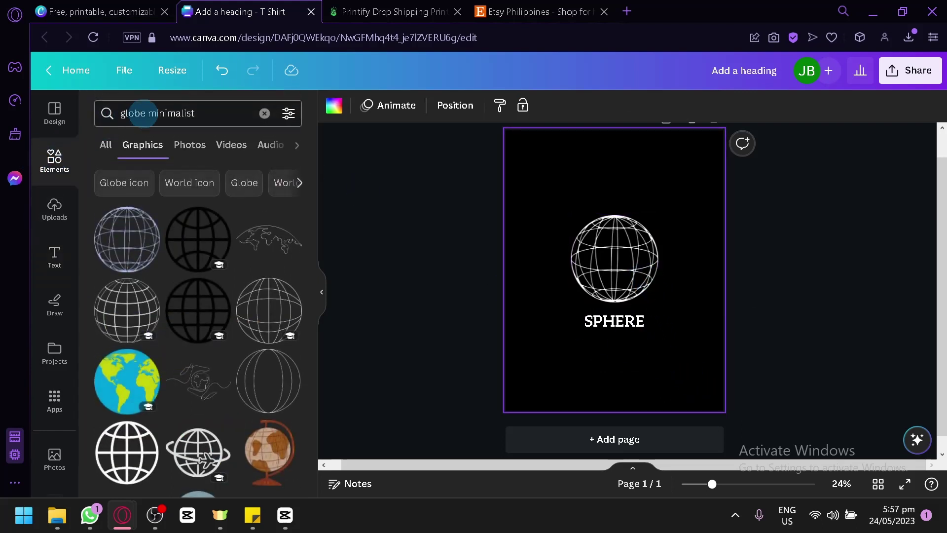
pyautogui.click(265, 116)
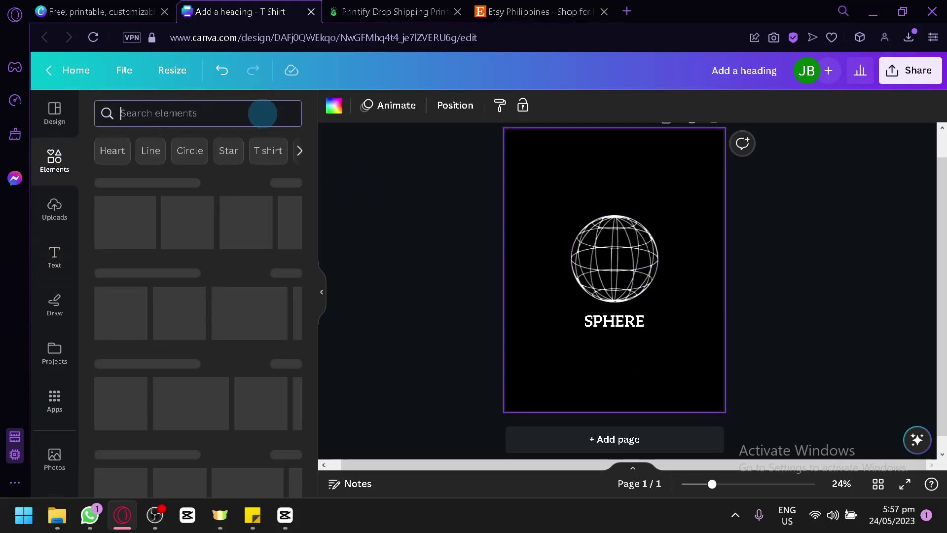
pyautogui.write('minimalist lines')
pyautogui.press('Return')
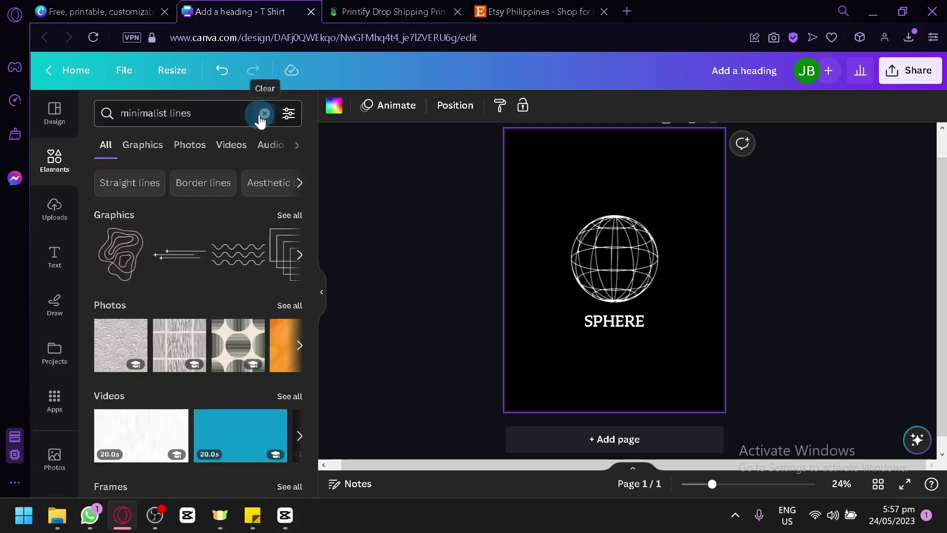
pyautogui.click(298, 220)
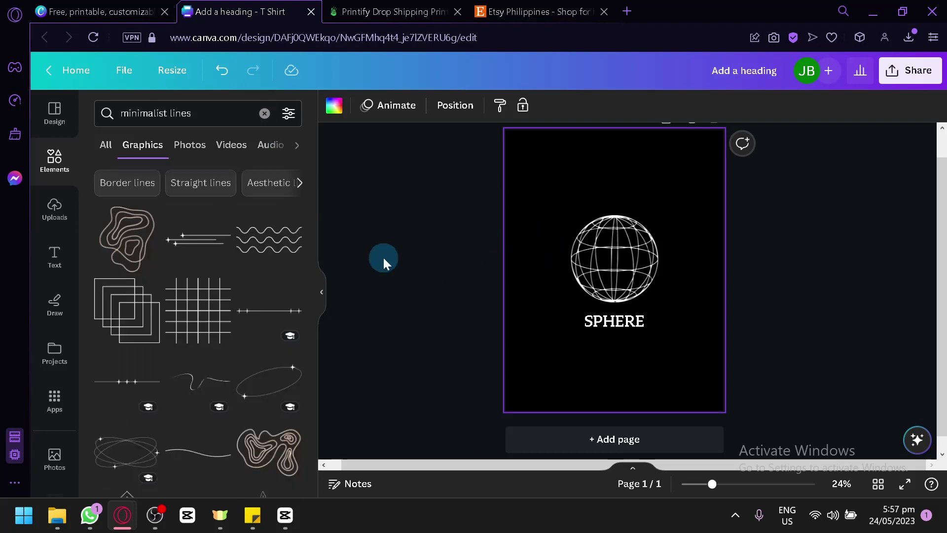
# Place the elliptical orbit line with two sparkles over the globe and recolor it white
pyautogui.scroll(-2, 208, 266)
pyautogui.moveTo(259, 289); pyautogui.dragTo(532, 243)
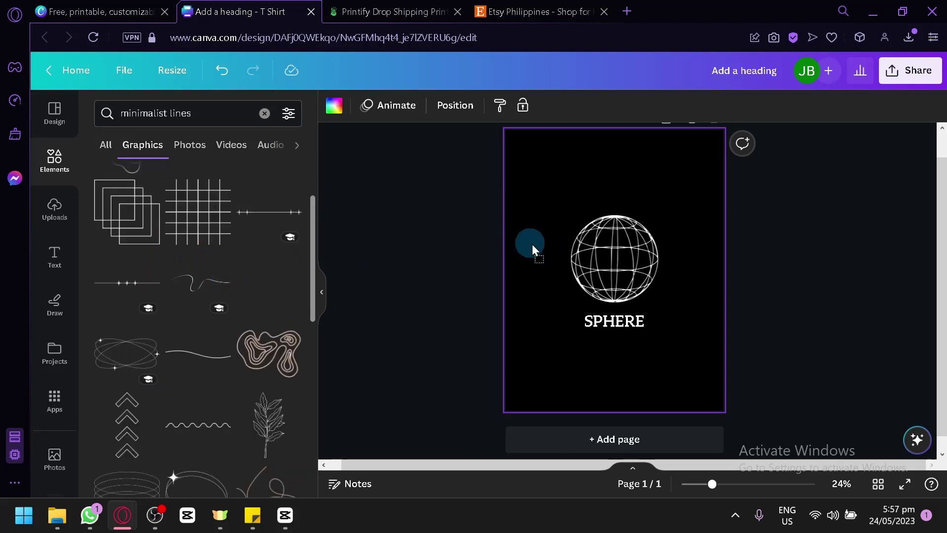
pyautogui.click(588, 256)
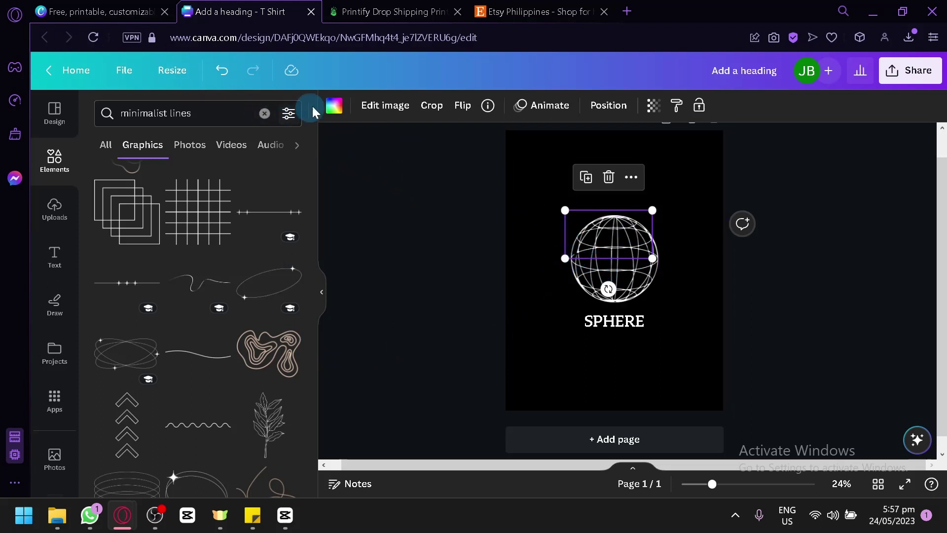
pyautogui.click(336, 105)
pyautogui.click(181, 184)
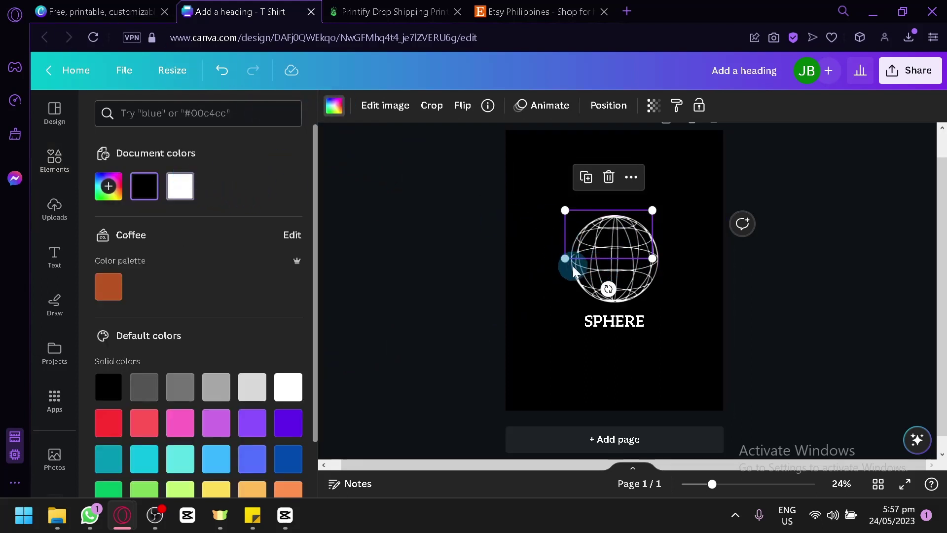
# Enlarge the orbit graphic to span most of the page width and center it around the globe
pyautogui.moveTo(566, 254); pyautogui.dragTo(491, 311)
pyautogui.moveTo(554, 253); pyautogui.dragTo(649, 266)
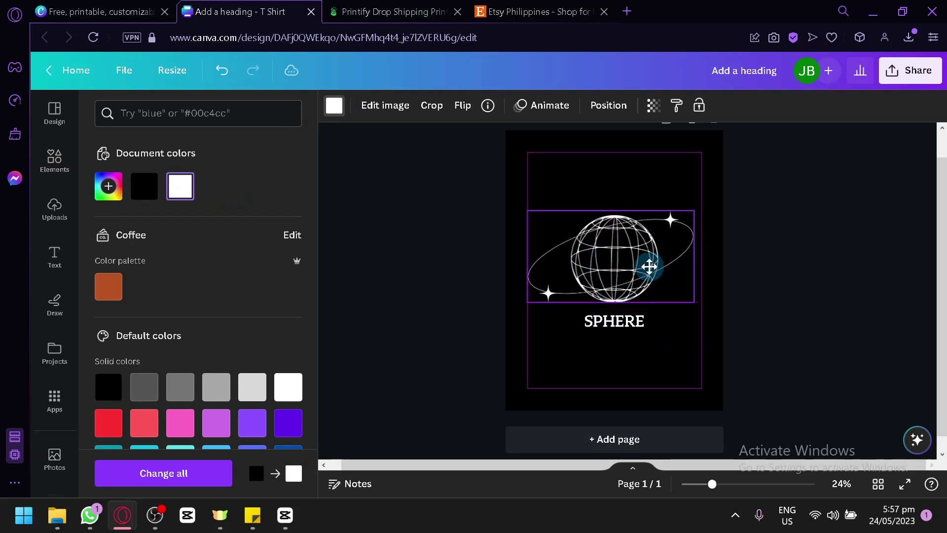
pyautogui.click(684, 390)
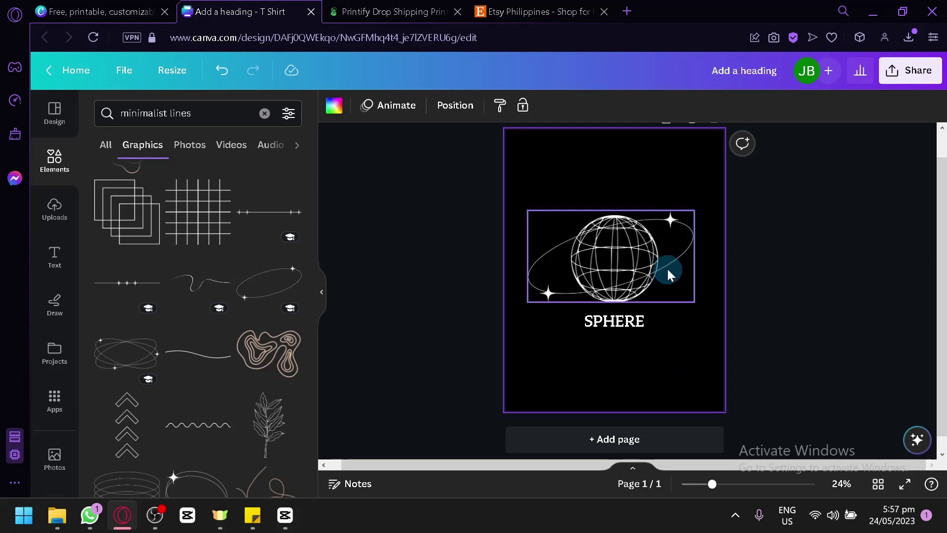
pyautogui.click(671, 267)
pyautogui.moveTo(673, 265); pyautogui.dragTo(676, 278)
pyautogui.click(678, 383)
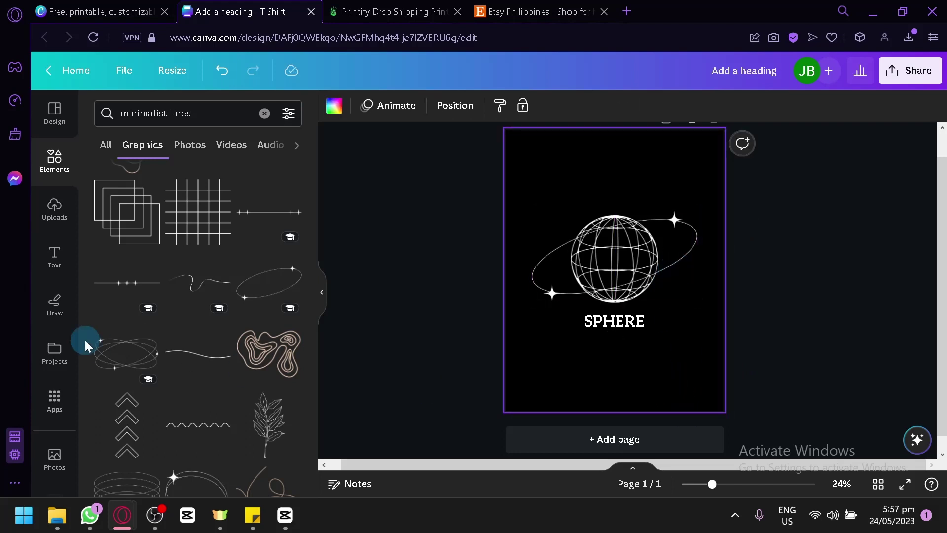
# Place the horizontal line with tick marks directly below the "SPHERE" heading and recolor it white
pyautogui.scroll(-1, 74, 339)
pyautogui.scroll(-5, 158, 307)
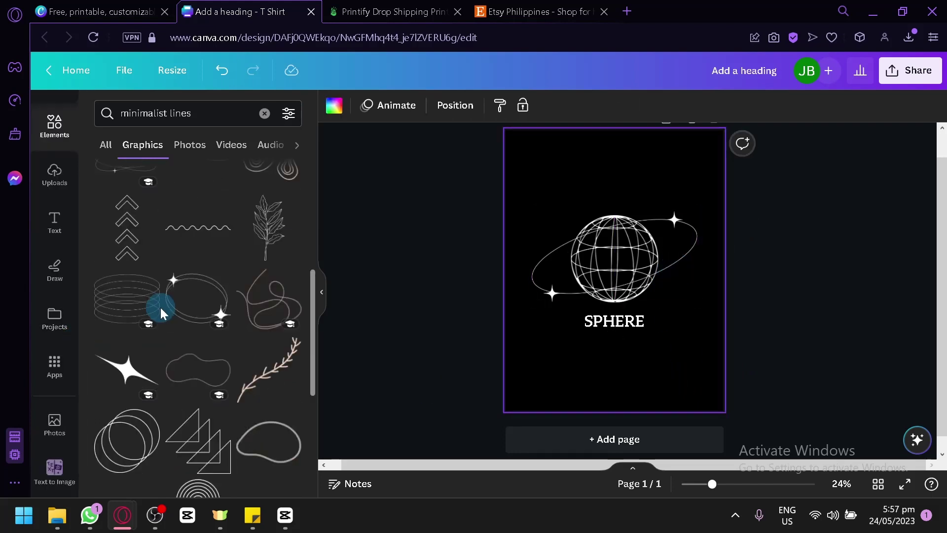
pyautogui.scroll(-4, 161, 307)
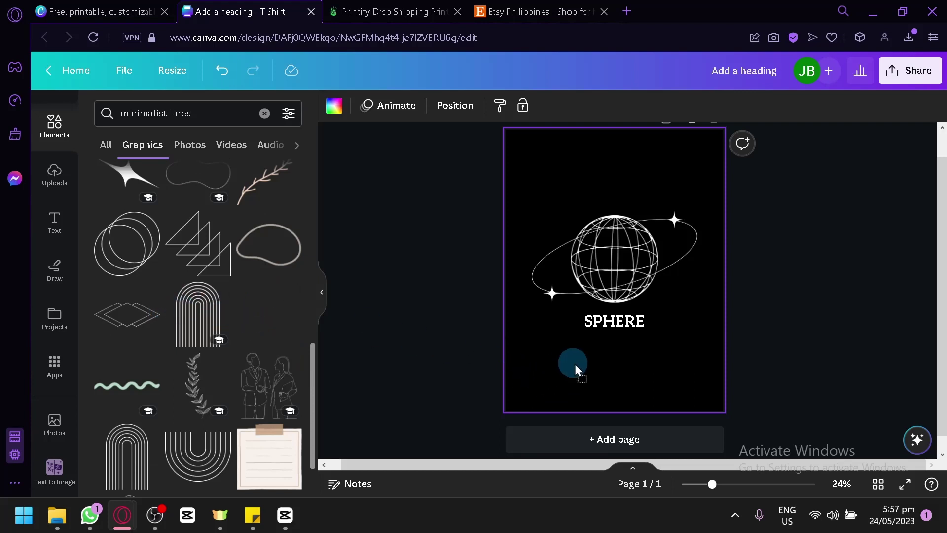
pyautogui.moveTo(575, 363); pyautogui.dragTo(575, 356)
pyautogui.moveTo(633, 363); pyautogui.dragTo(630, 370)
pyautogui.click(334, 105)
pyautogui.click(180, 186)
pyautogui.click(760, 375)
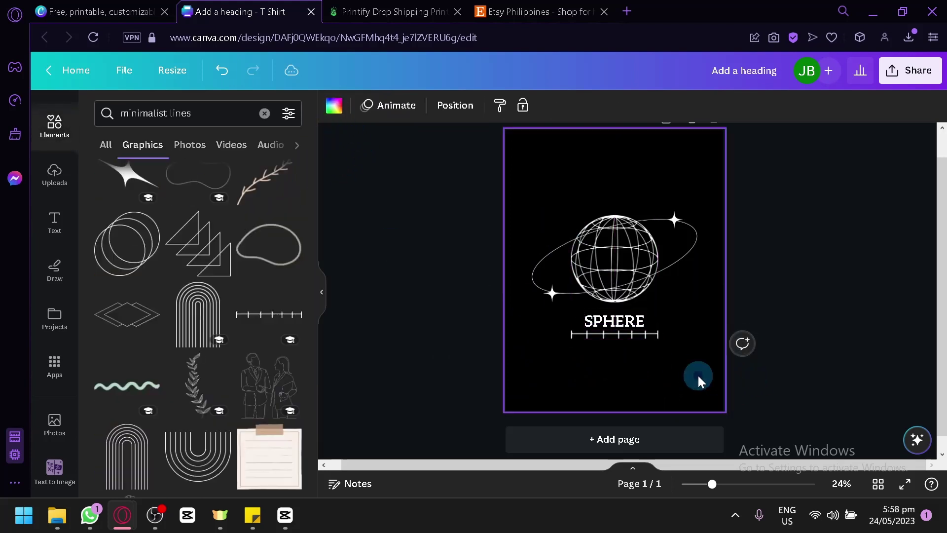
pyautogui.click(632, 338)
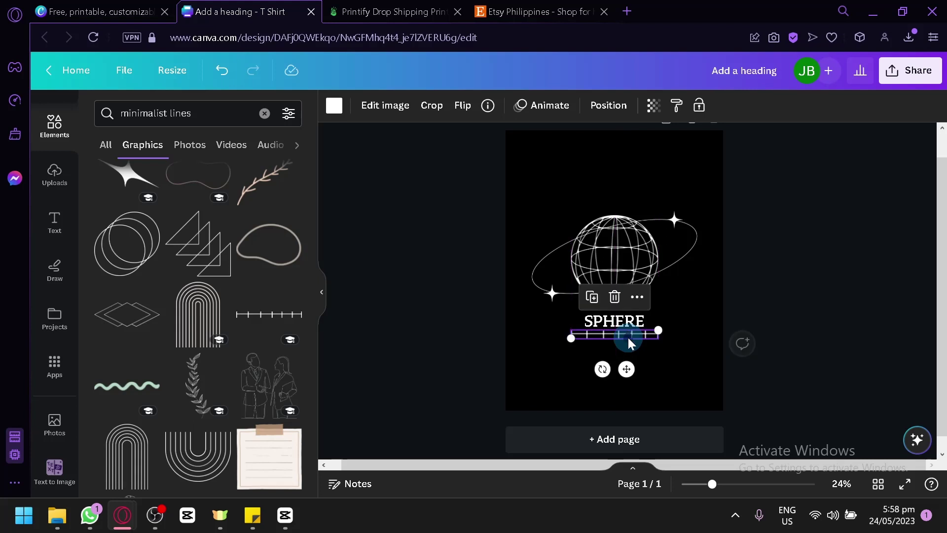
pyautogui.click(668, 371)
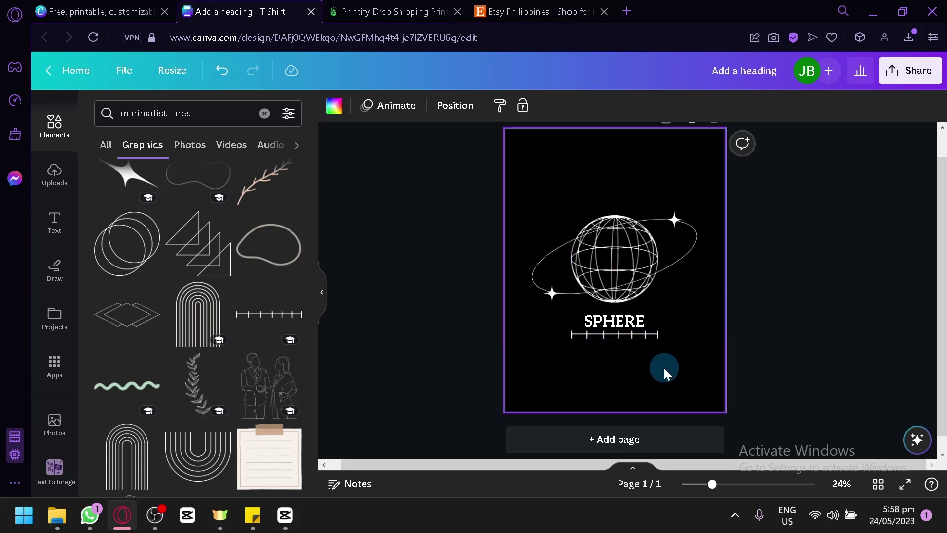
# Download the design as a PNG with a transparent background
pyautogui.scroll(-1, 412, 323)
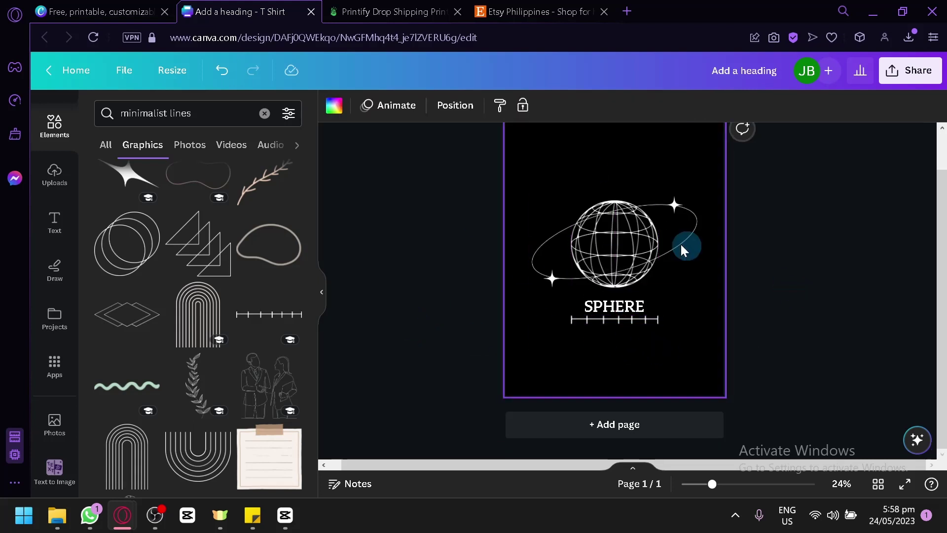
pyautogui.scroll(3, 656, 280)
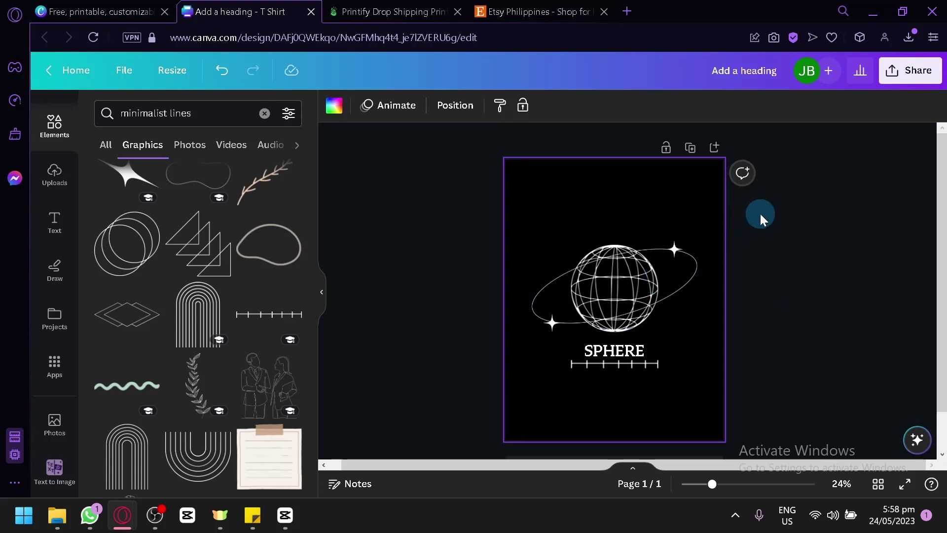
pyautogui.click(916, 74)
pyautogui.click(782, 408)
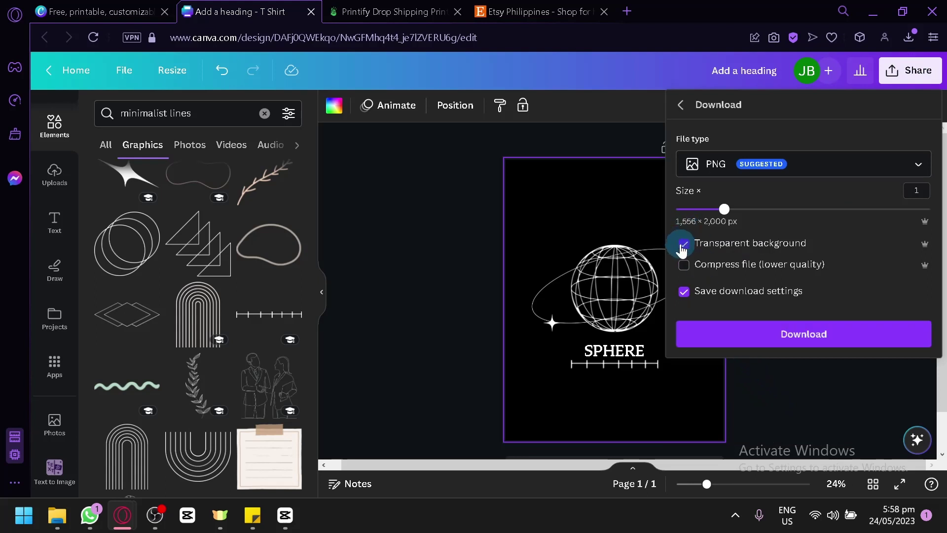
pyautogui.click(707, 344)
pyautogui.click(458, 243)
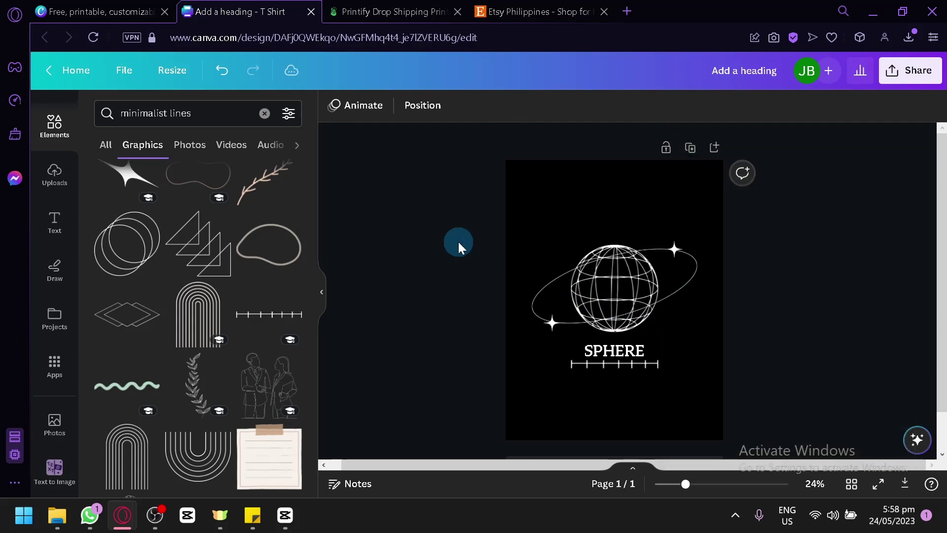
# Change the page background color to white
pyautogui.click(626, 194)
pyautogui.click(334, 105)
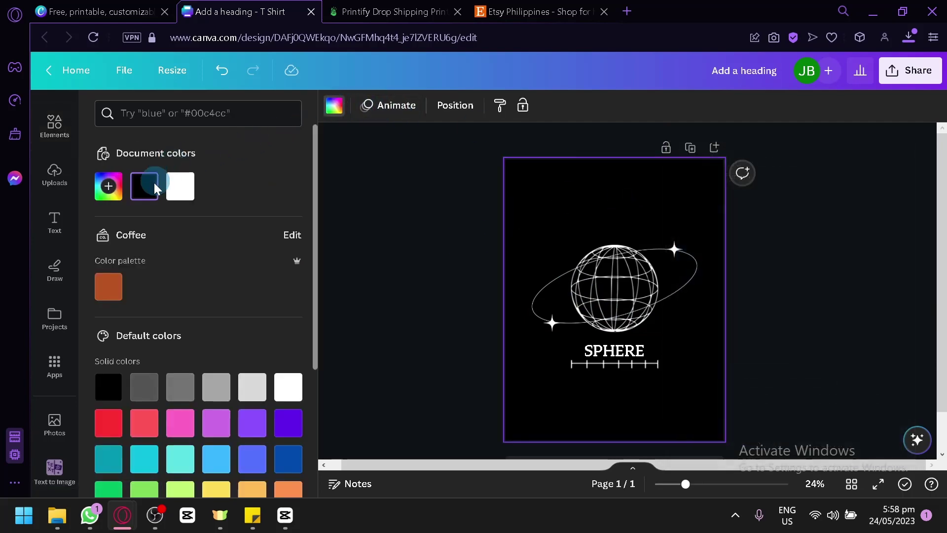
pyautogui.click(180, 186)
pyautogui.click(330, 213)
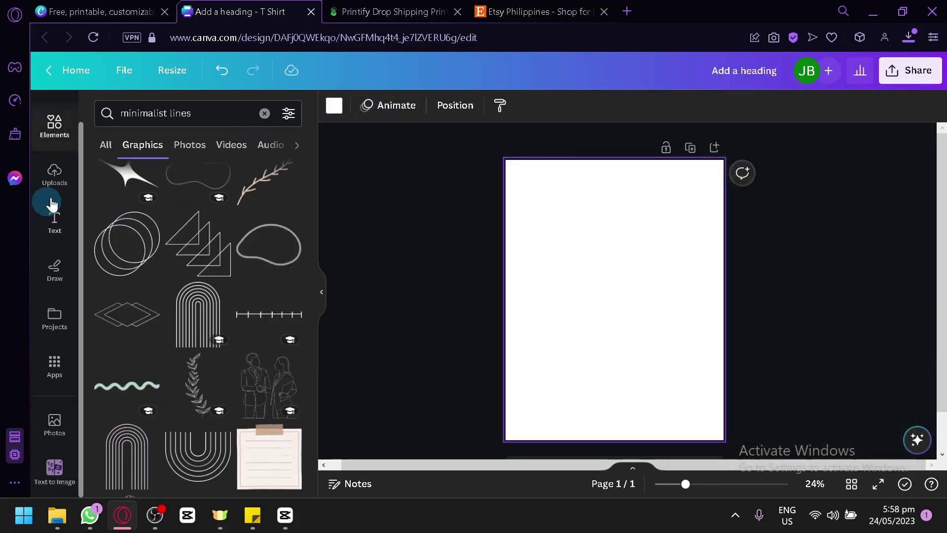
# Add a rectangle shape to the page and recolor it black
pyautogui.click(53, 129)
pyautogui.click(209, 118)
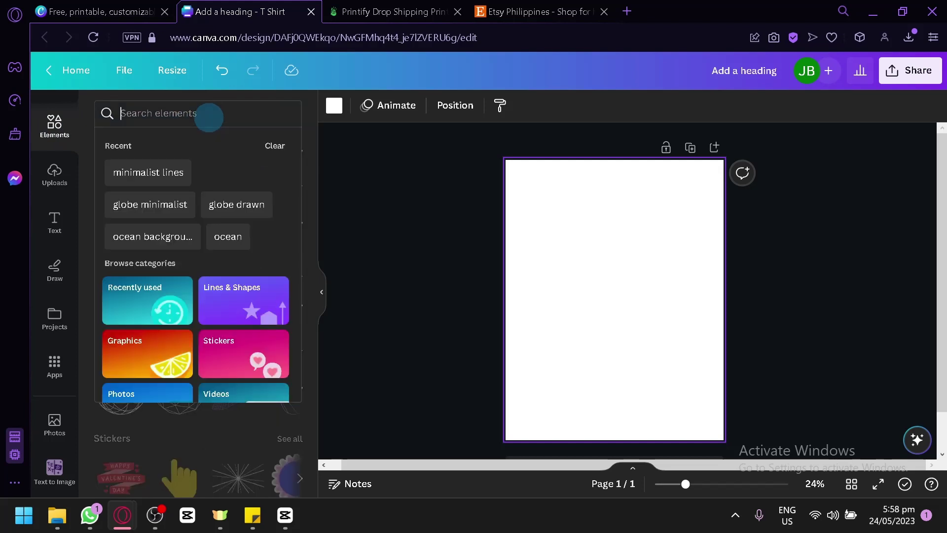
pyautogui.write('sq')
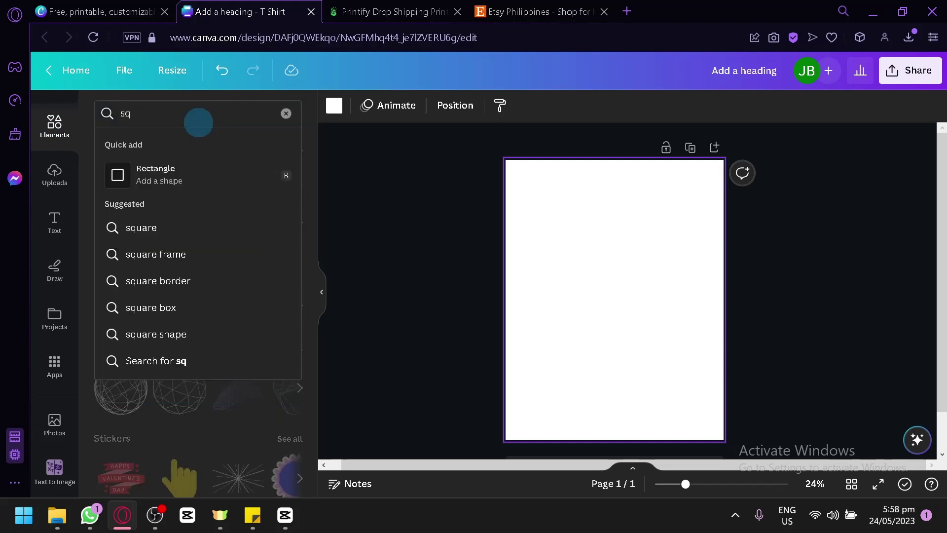
pyautogui.click(178, 182)
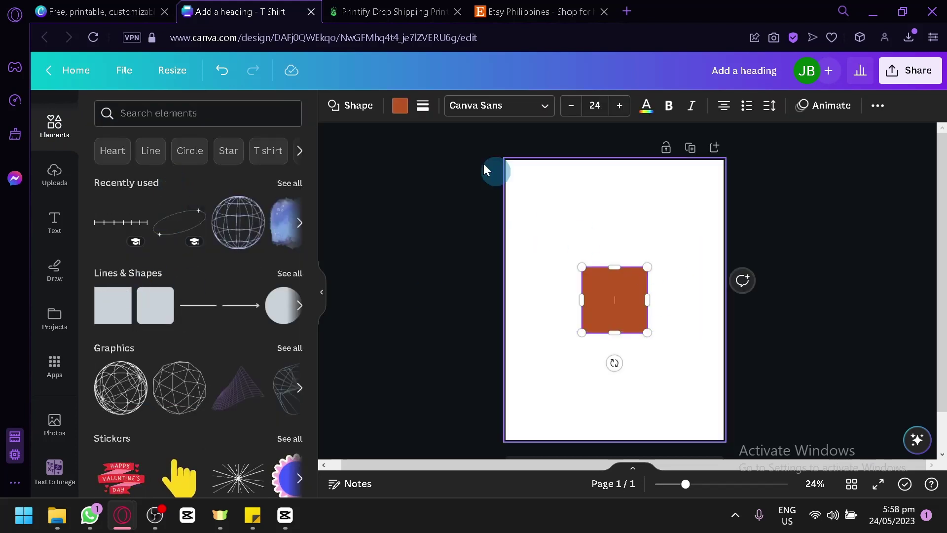
pyautogui.click(399, 105)
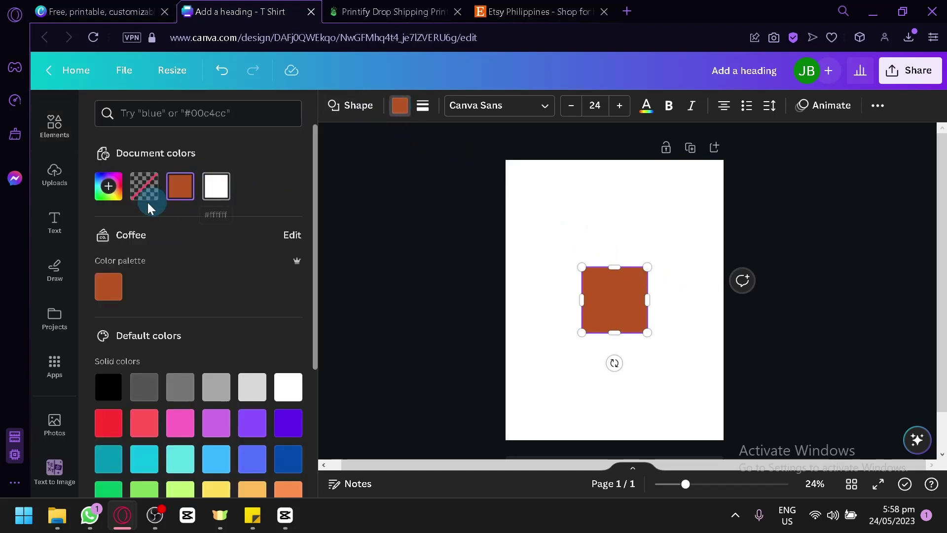
pyautogui.click(100, 395)
# Enlarge the black rectangle to about 14 by 8.8 in over the globe graphic and send it to the back
pyautogui.moveTo(652, 336); pyautogui.dragTo(799, 402)
pyautogui.moveTo(668, 355); pyautogui.dragTo(625, 369)
pyautogui.click(879, 107)
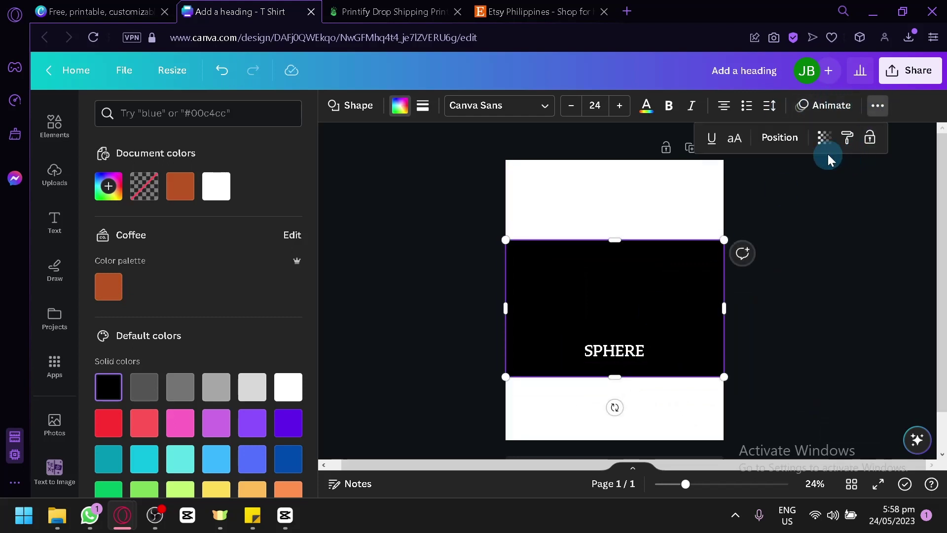
pyautogui.click(774, 139)
pyautogui.click(252, 165)
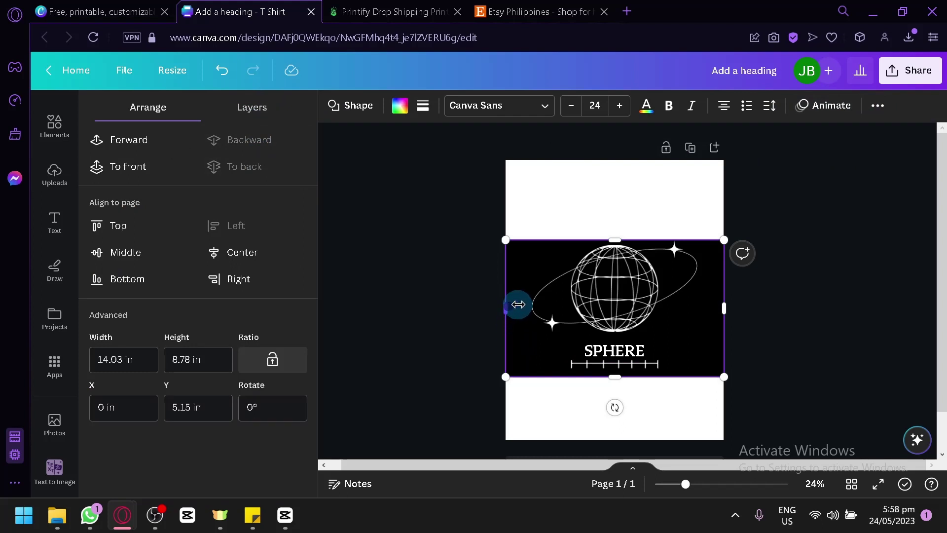
# Resize the black rectangle to about 11.8 by 12.5 in and center it on the page behind the graphic
pyautogui.moveTo(519, 305); pyautogui.dragTo(530, 304)
pyautogui.moveTo(620, 242); pyautogui.dragTo(621, 199)
pyautogui.moveTo(720, 293); pyautogui.dragTo(697, 294)
pyautogui.moveTo(619, 377); pyautogui.dragTo(618, 396)
pyautogui.moveTo(675, 389); pyautogui.dragTo(677, 387)
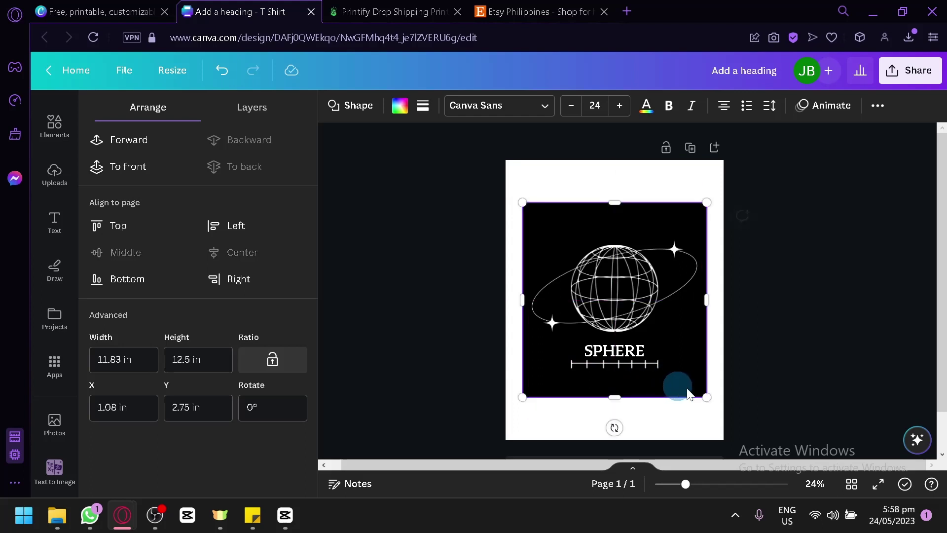
# Download the design as a PNG with a transparent background at size 1
pyautogui.click(702, 438)
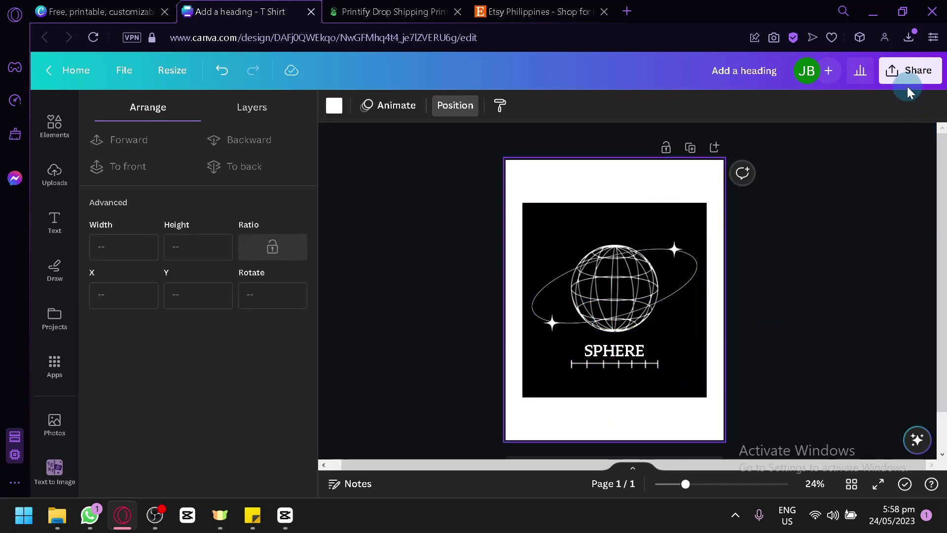
pyautogui.click(913, 70)
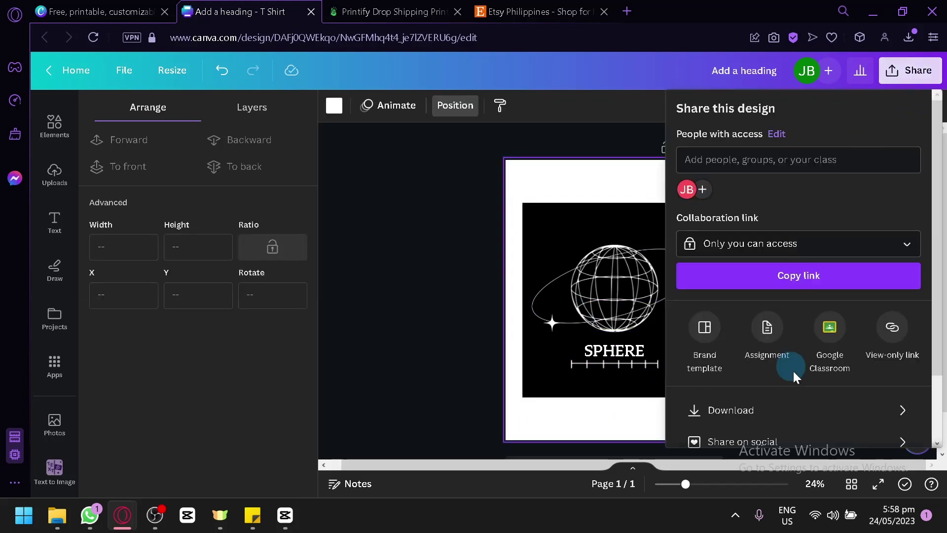
pyautogui.click(778, 413)
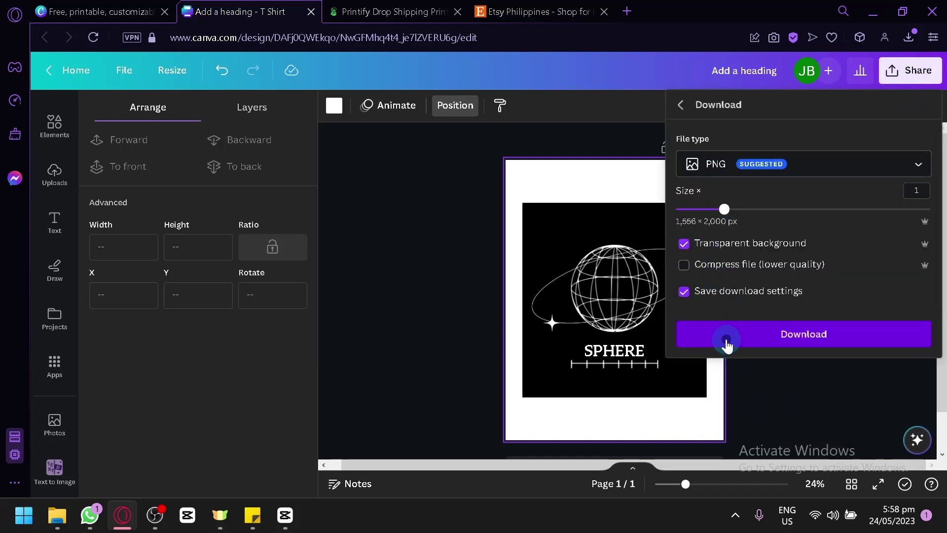
pyautogui.click(726, 340)
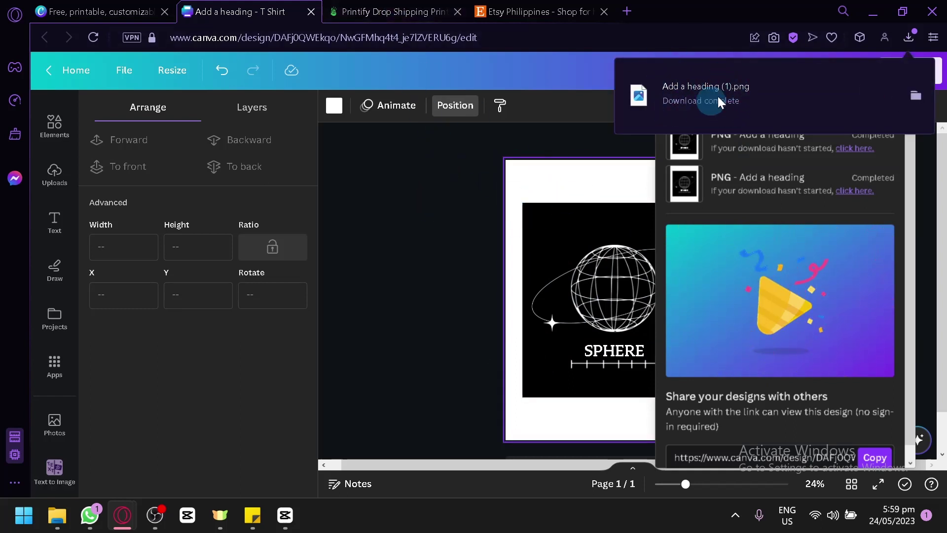
# Switch to Printify and open the women's T-shirts category in the catalog
pyautogui.click(371, 8)
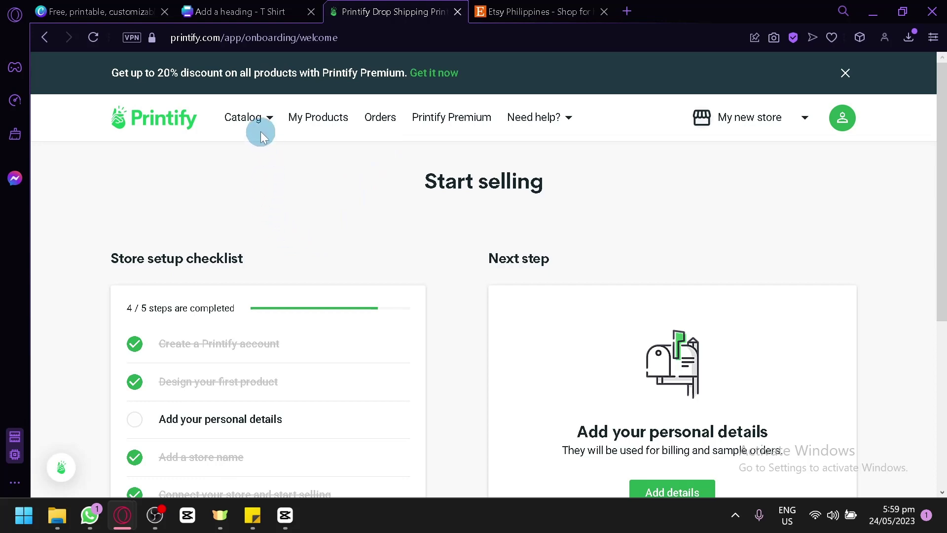
pyautogui.click(254, 119)
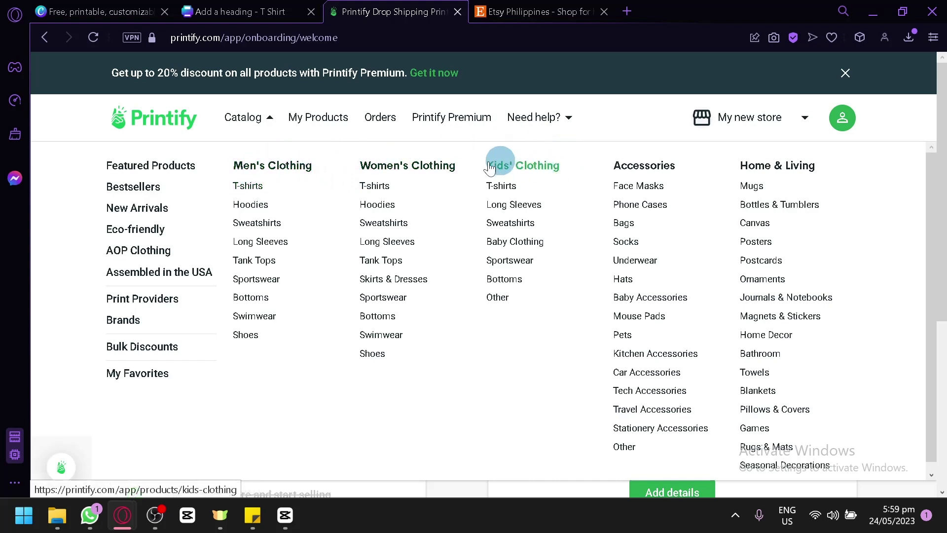
pyautogui.click(376, 186)
# Browse the women's T-shirt listings, comparing the available models, brands and prices
pyautogui.scroll(-2, 369, 222)
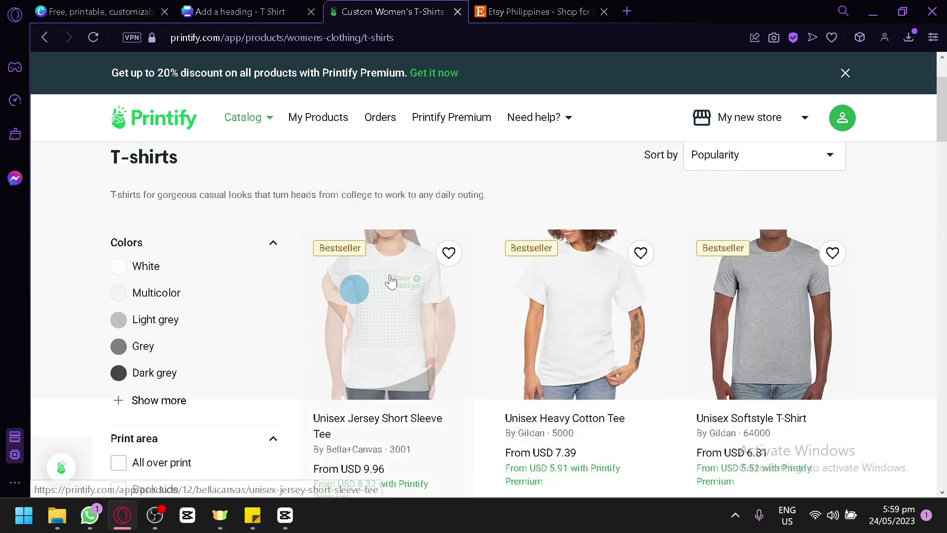
pyautogui.scroll(-4, 839, 232)
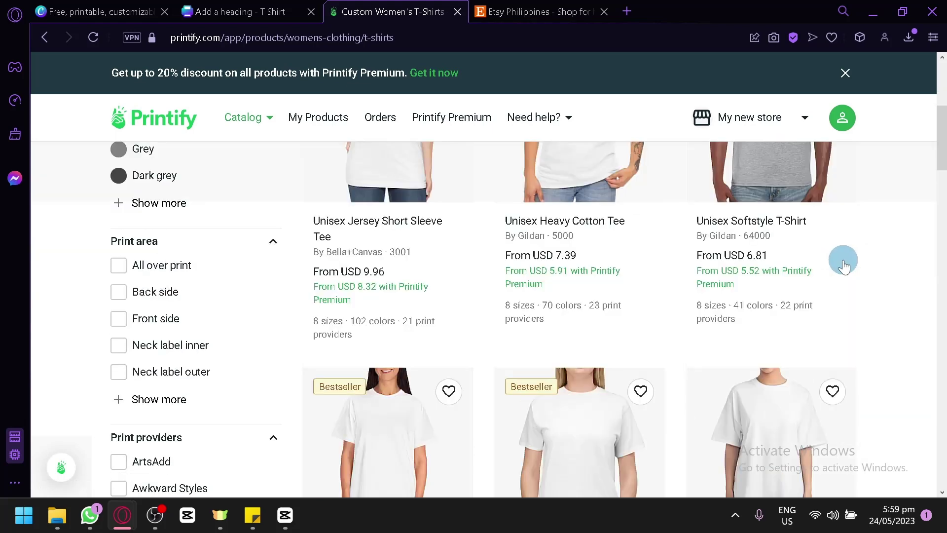
pyautogui.scroll(2, 838, 260)
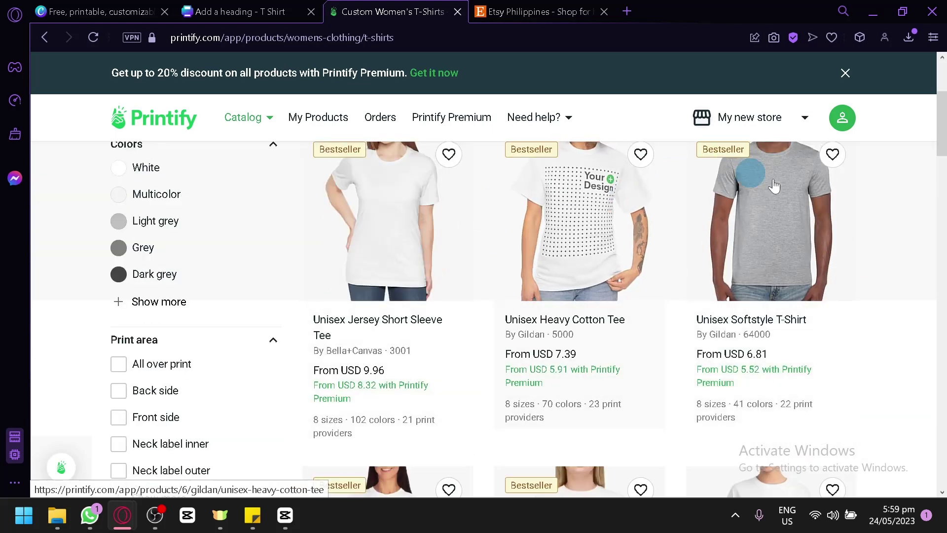
pyautogui.scroll(-2, 800, 197)
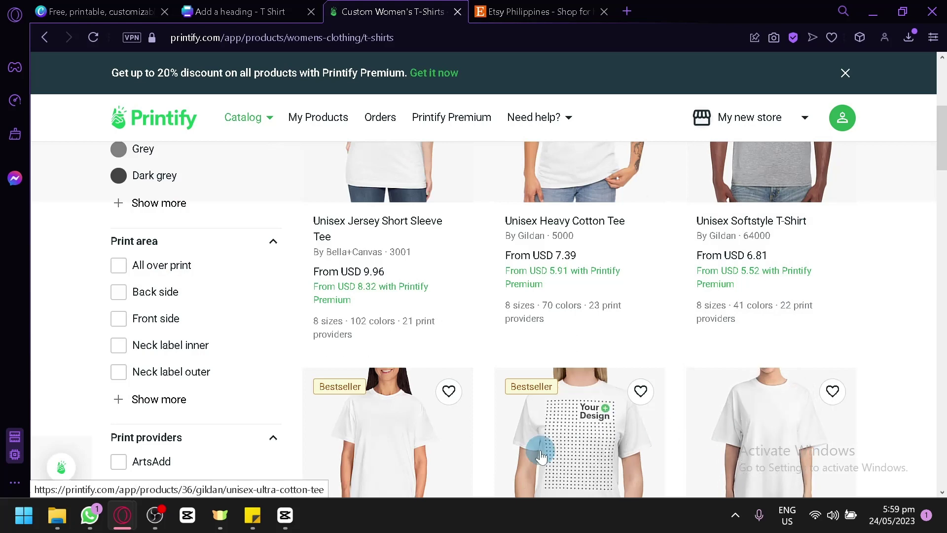
pyautogui.scroll(-2, 409, 362)
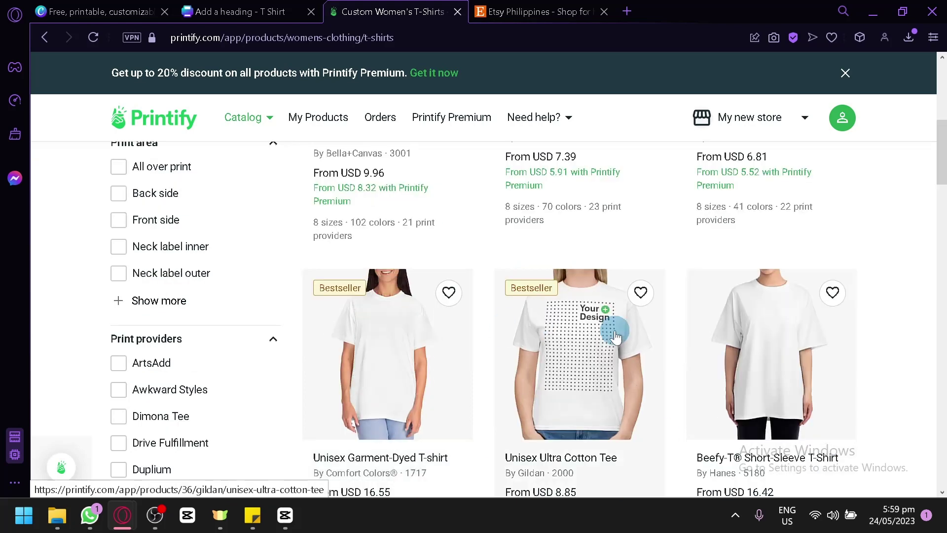
pyautogui.scroll(-6, 539, 271)
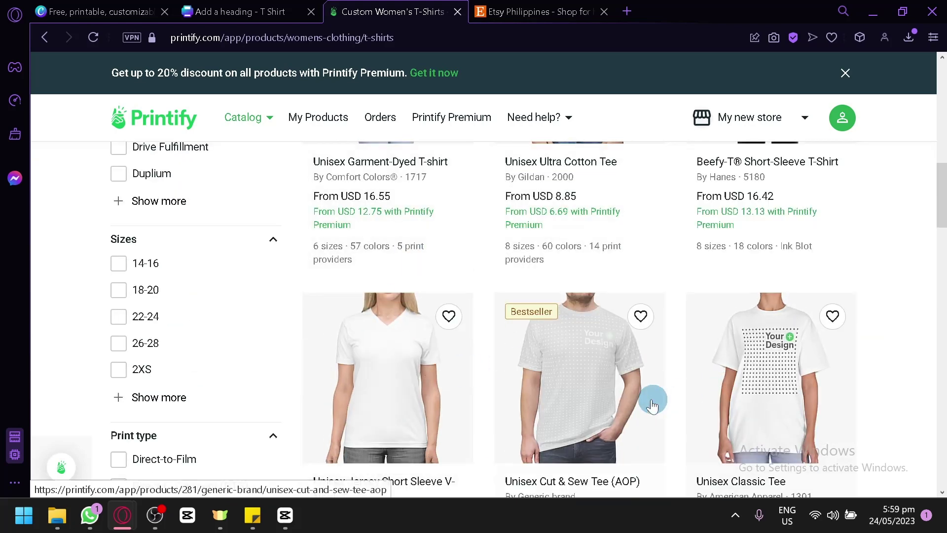
pyautogui.scroll(10, 855, 338)
pyautogui.scroll(2, 854, 339)
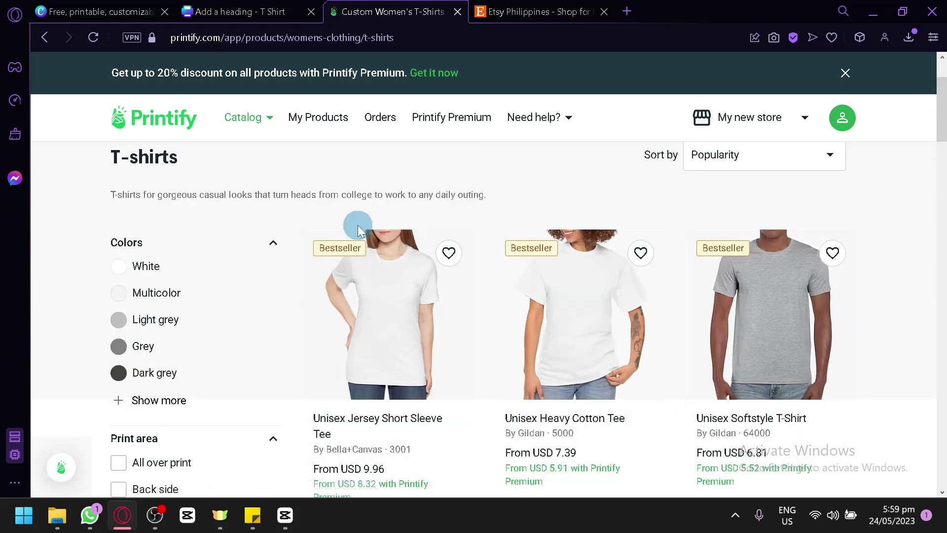
# Open the Bella+Canvas 3001 Unisex Jersey Short Sleeve Tee and start designing it with Duplium as print provider
pyautogui.click(372, 314)
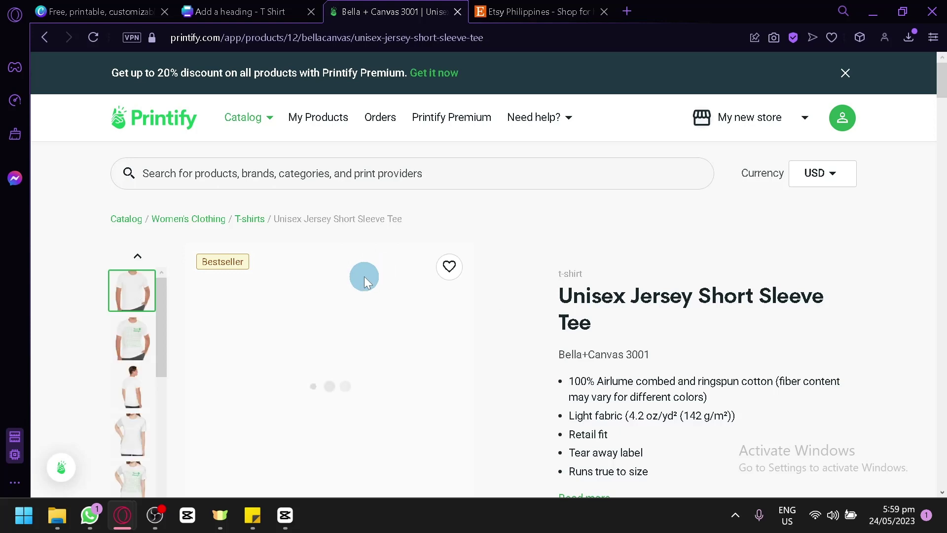
pyautogui.scroll(-2, 361, 220)
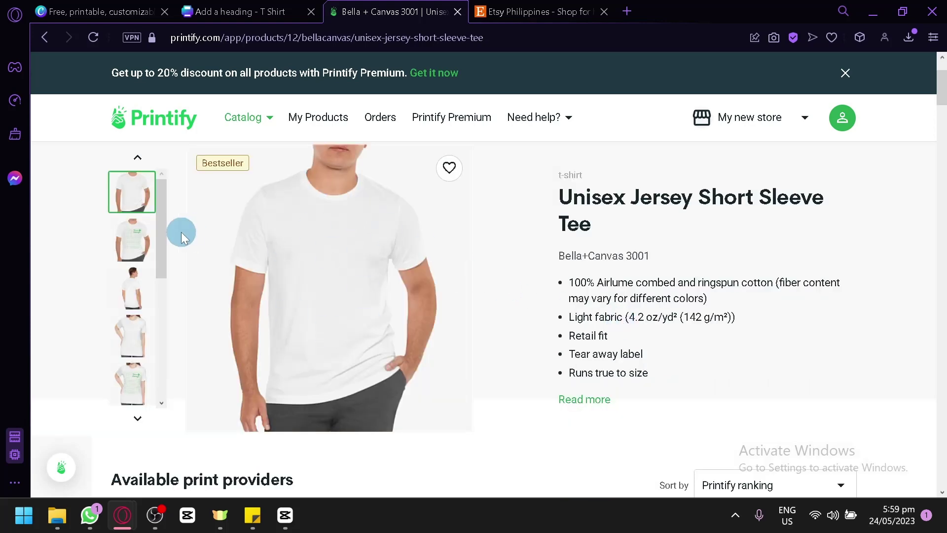
pyautogui.scroll(-4, 703, 272)
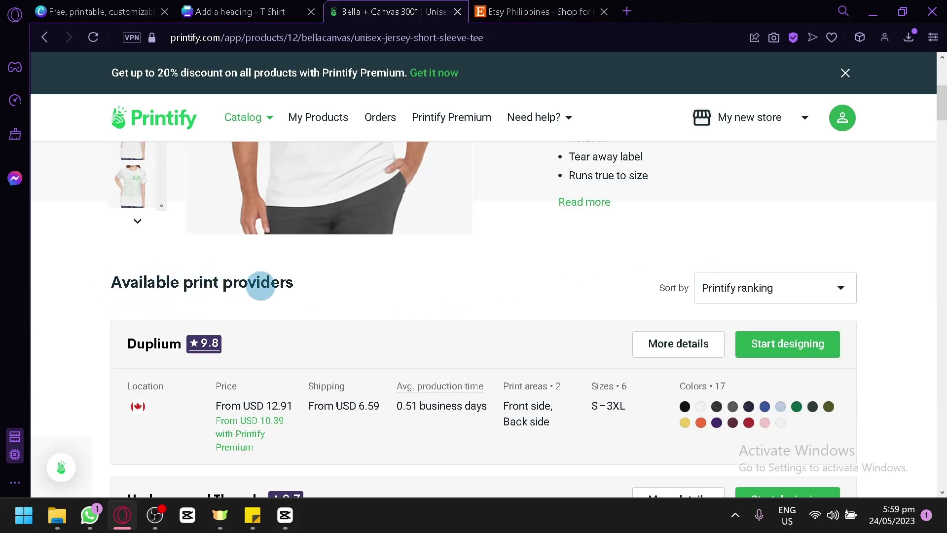
pyautogui.scroll(-2, 345, 296)
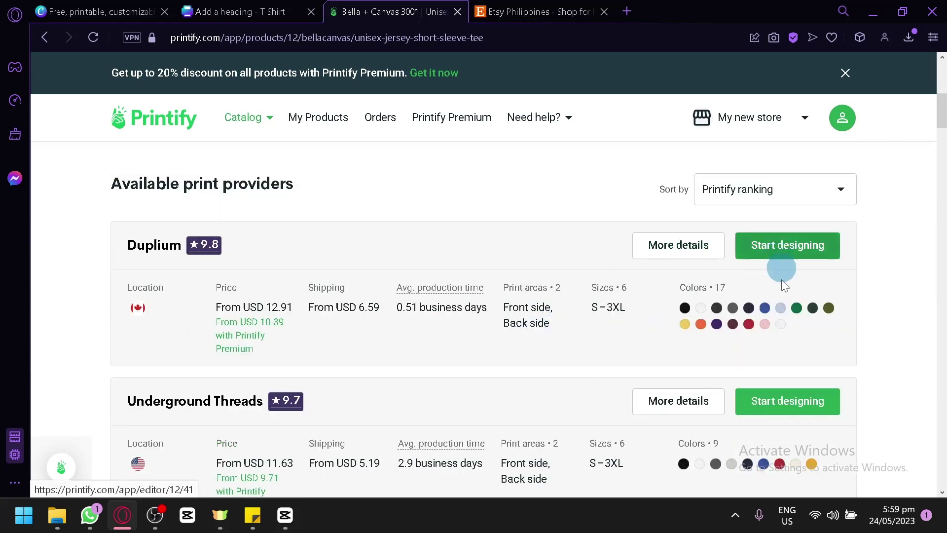
pyautogui.scroll(-2, 670, 383)
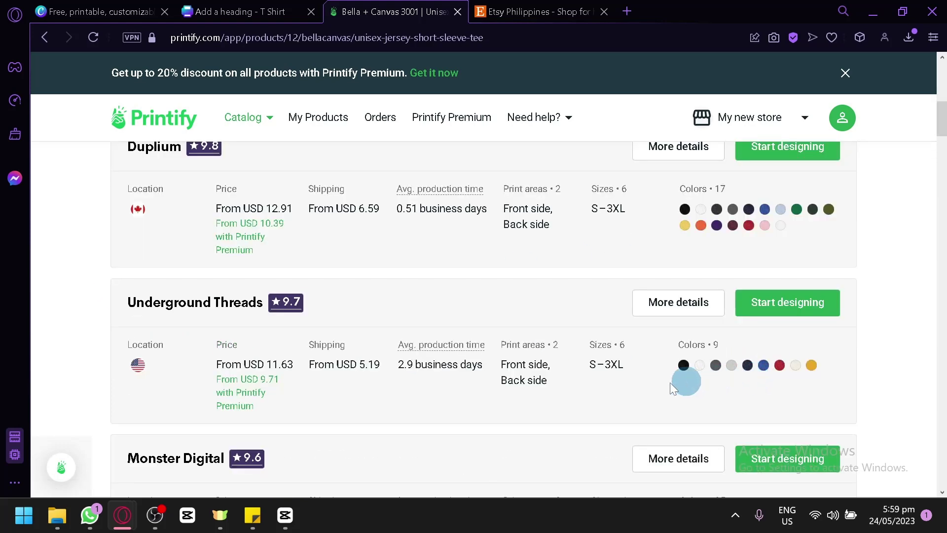
pyautogui.click(790, 149)
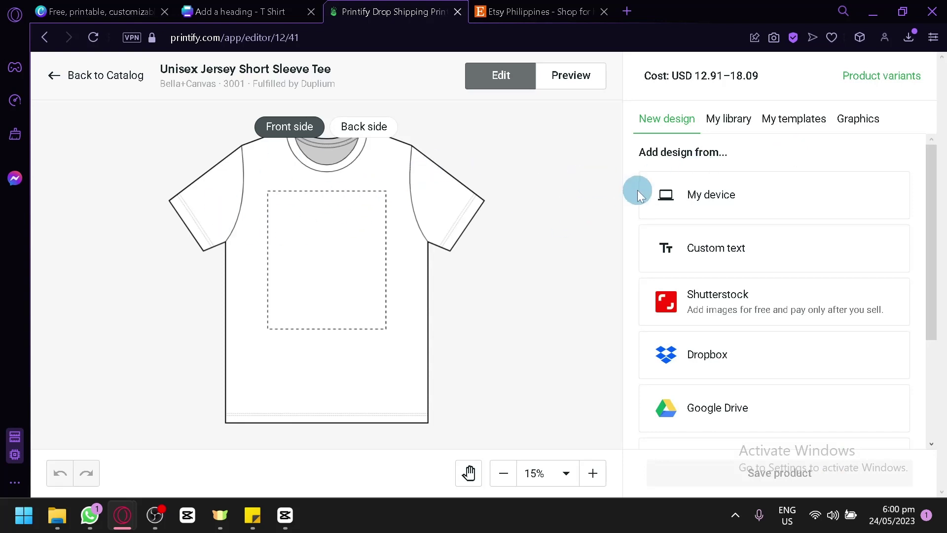
# Upload Add a heading (1).png from the device to the shirt's front and enlarge it to about 13.8 by 17.74 in, centered
pyautogui.click(685, 186)
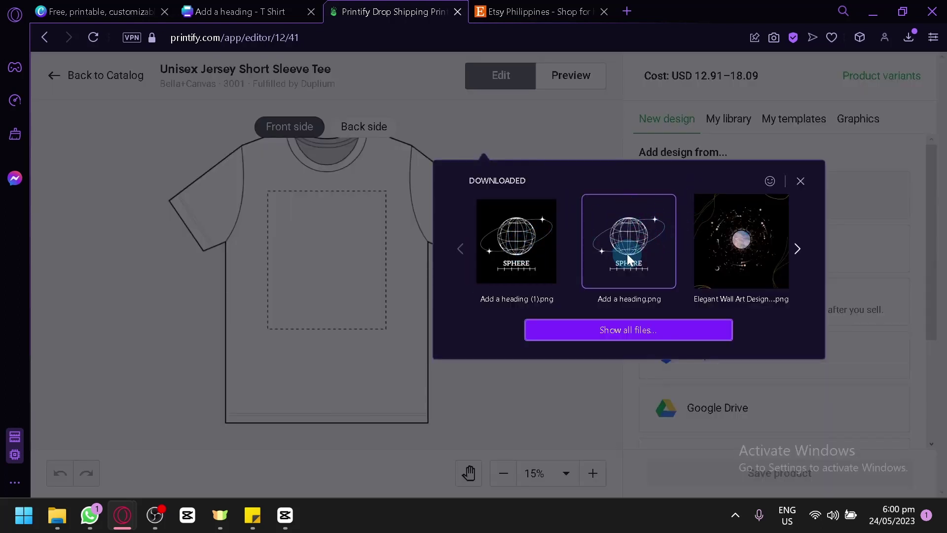
pyautogui.click(521, 247)
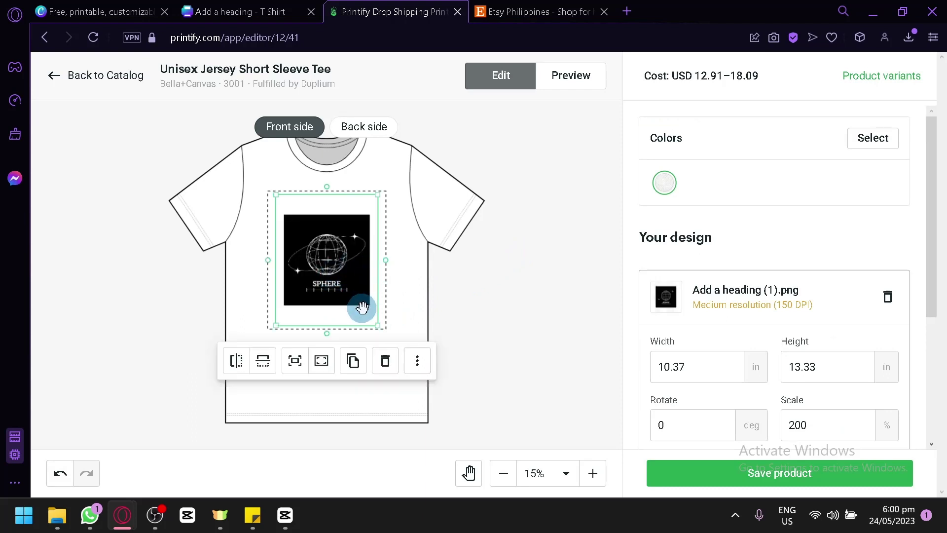
pyautogui.moveTo(377, 327); pyautogui.dragTo(414, 371)
pyautogui.moveTo(344, 279); pyautogui.dragTo(329, 257)
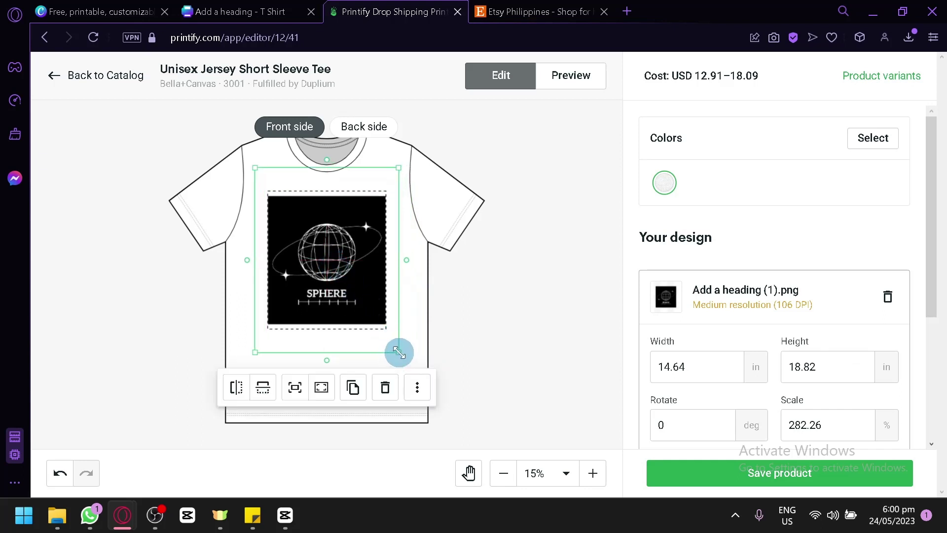
pyautogui.moveTo(399, 352); pyautogui.dragTo(395, 347)
pyautogui.moveTo(349, 274); pyautogui.dragTo(351, 280)
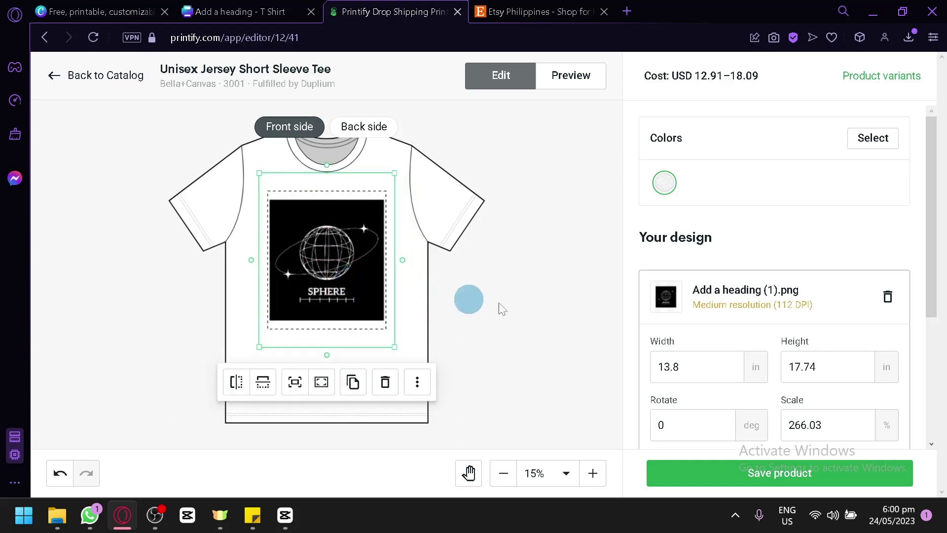
pyautogui.click(482, 302)
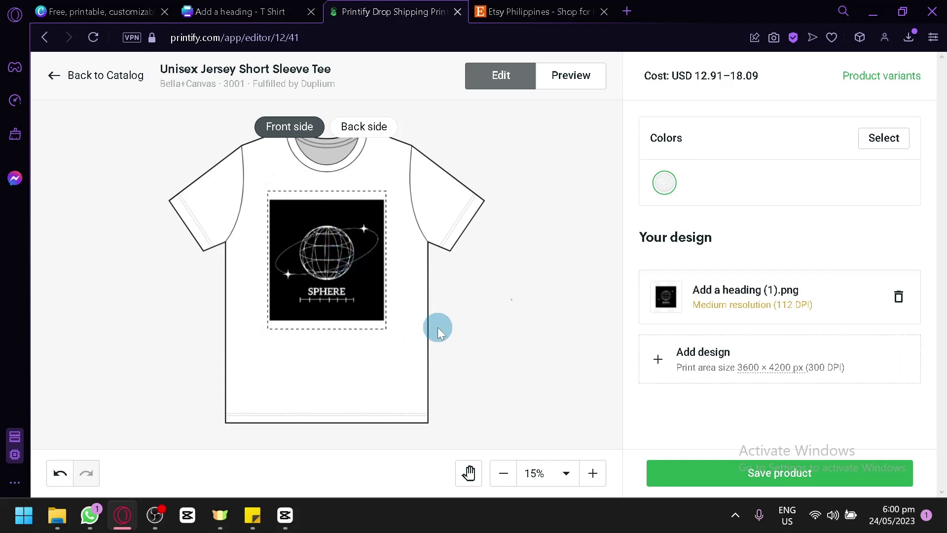
# Add black as a second shirt color alongside white
pyautogui.click(883, 138)
pyautogui.click(885, 172)
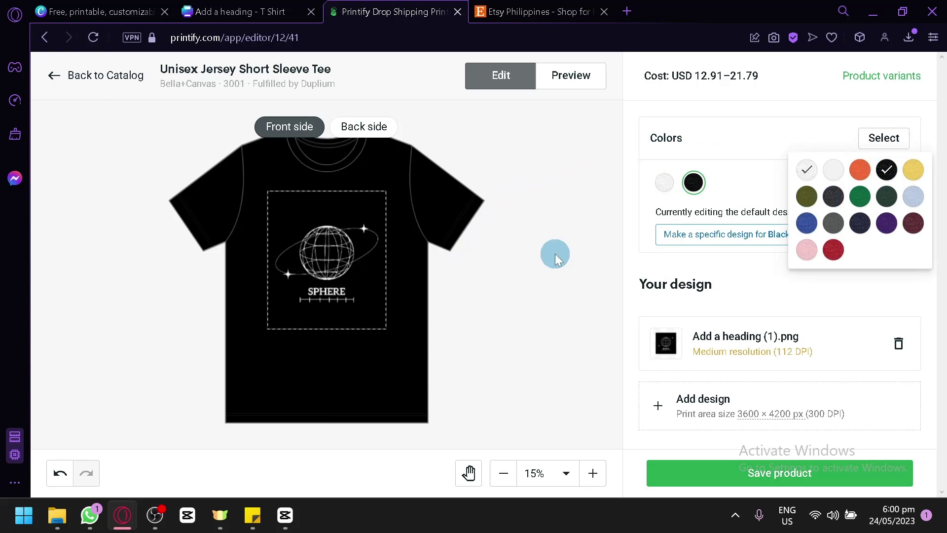
pyautogui.click(555, 253)
# Upload Add a heading.png from the device to the shirt's back side and enlarge it, centered, to span the print area's width
pyautogui.click(385, 136)
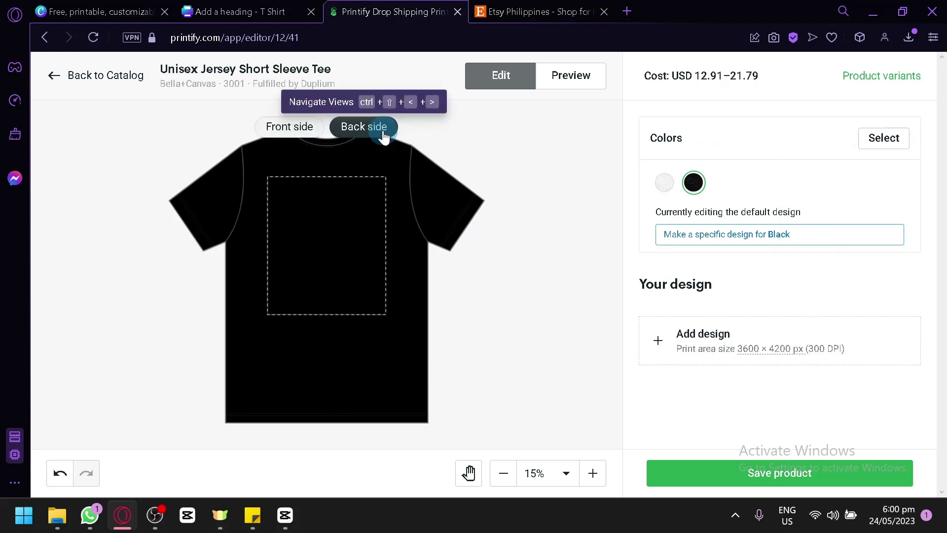
pyautogui.click(681, 334)
pyautogui.click(698, 192)
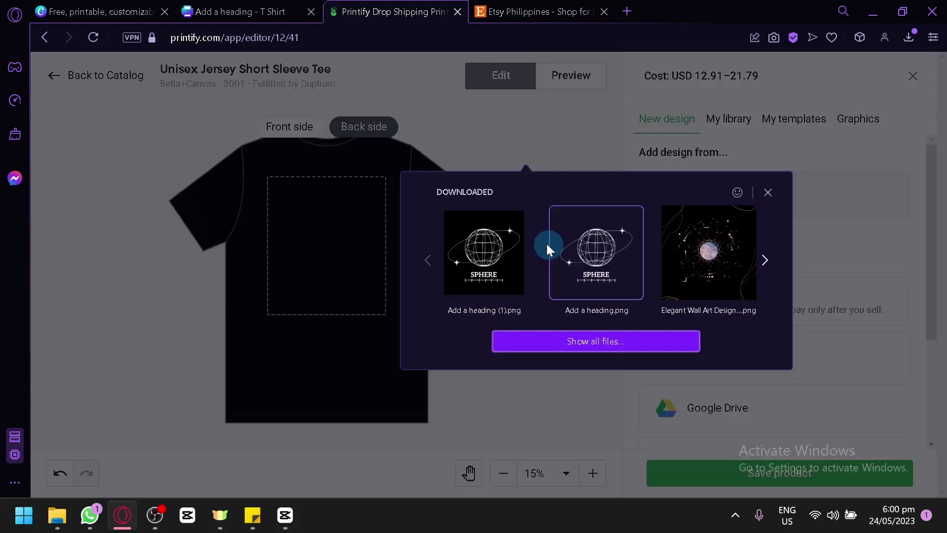
pyautogui.click(590, 244)
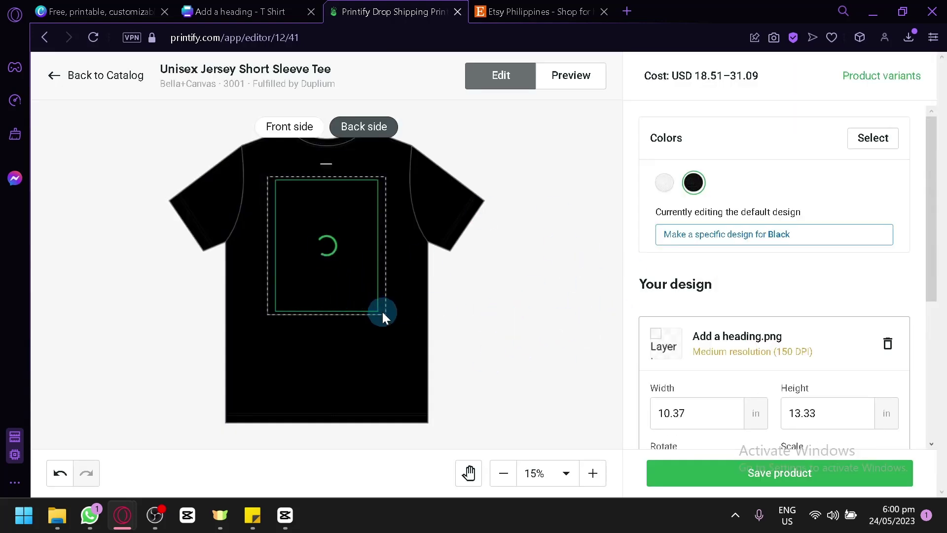
pyautogui.moveTo(380, 310); pyautogui.dragTo(437, 345)
pyautogui.moveTo(355, 266); pyautogui.dragTo(322, 262)
pyautogui.click(514, 270)
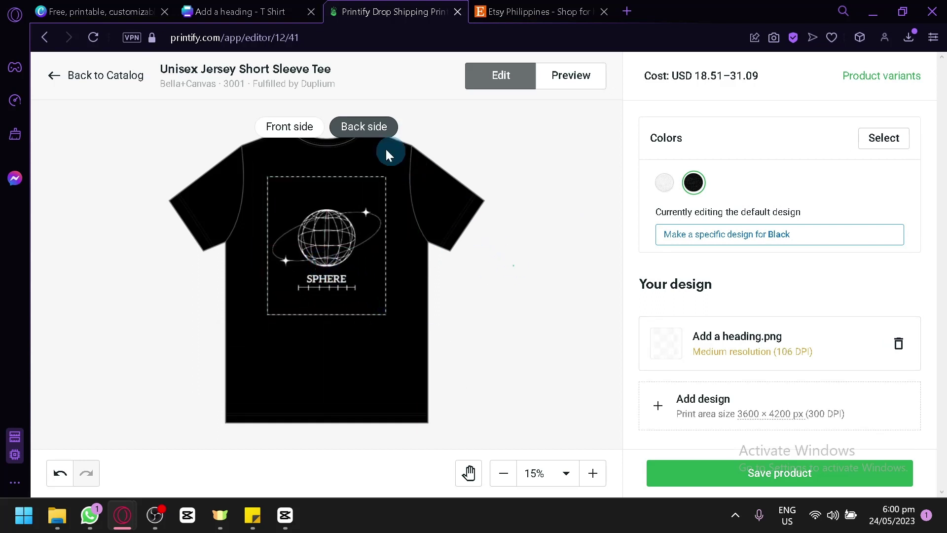
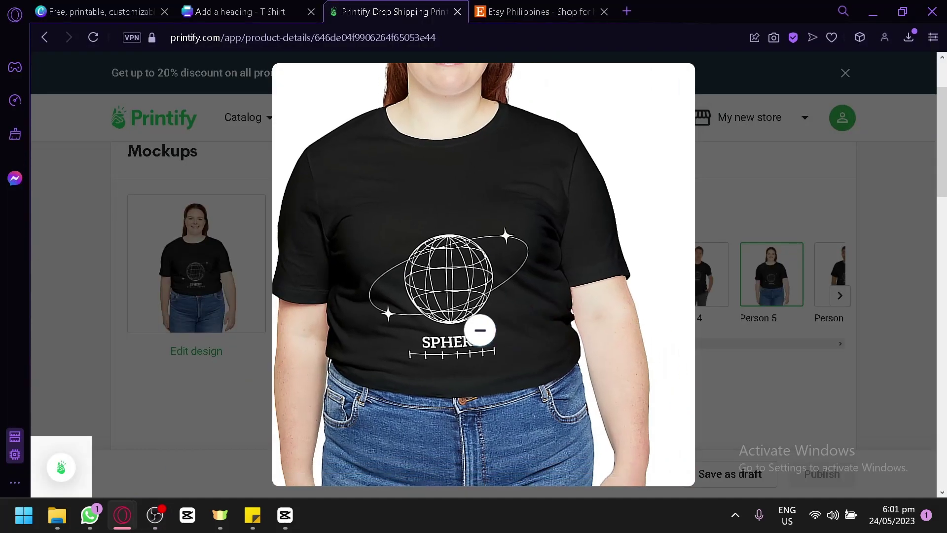
# Zoom out of the enlarged Person 5 mockup and close its preview
pyautogui.click(610, 160)
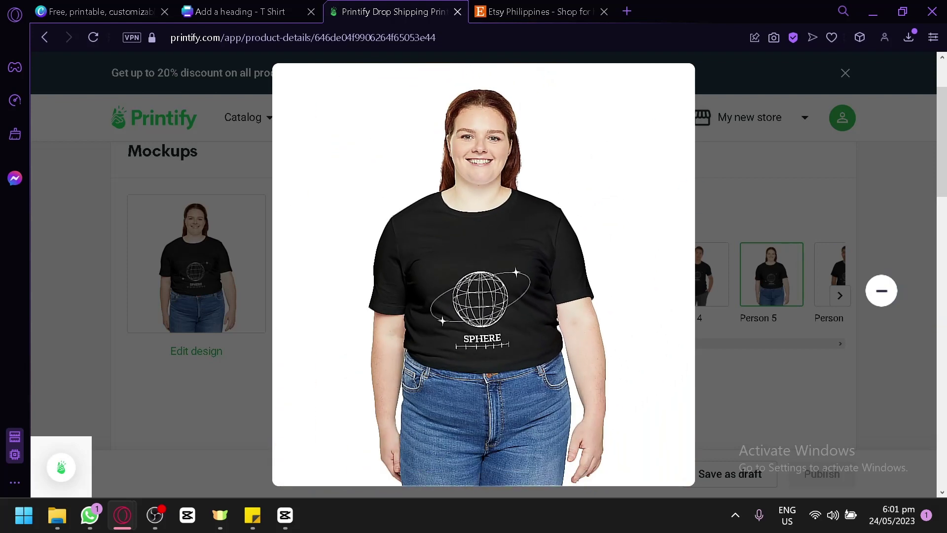
pyautogui.click(881, 291)
# Review the product's title image color, title and description, continuing down to the variants pricing section
pyautogui.scroll(-6, 584, 288)
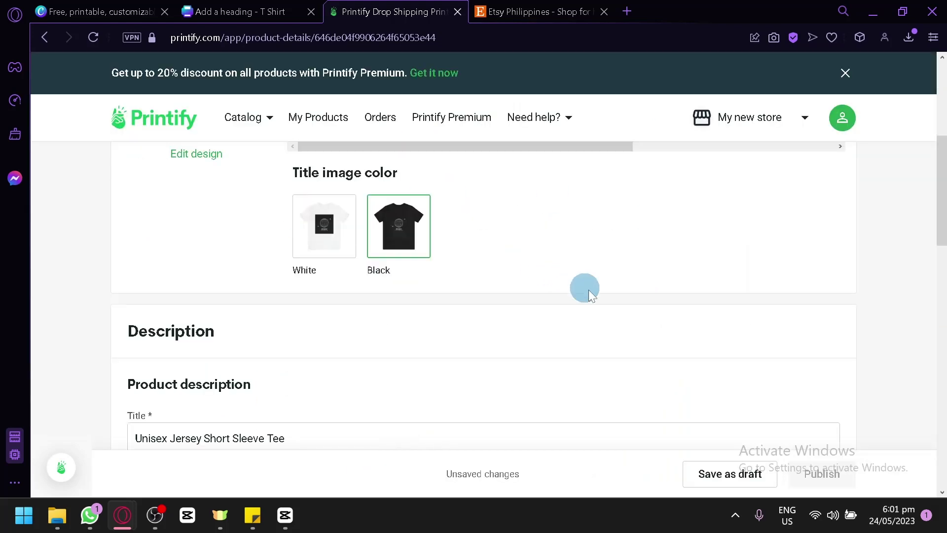
pyautogui.click(298, 337)
pyautogui.hotkey('ctrl', 'a')
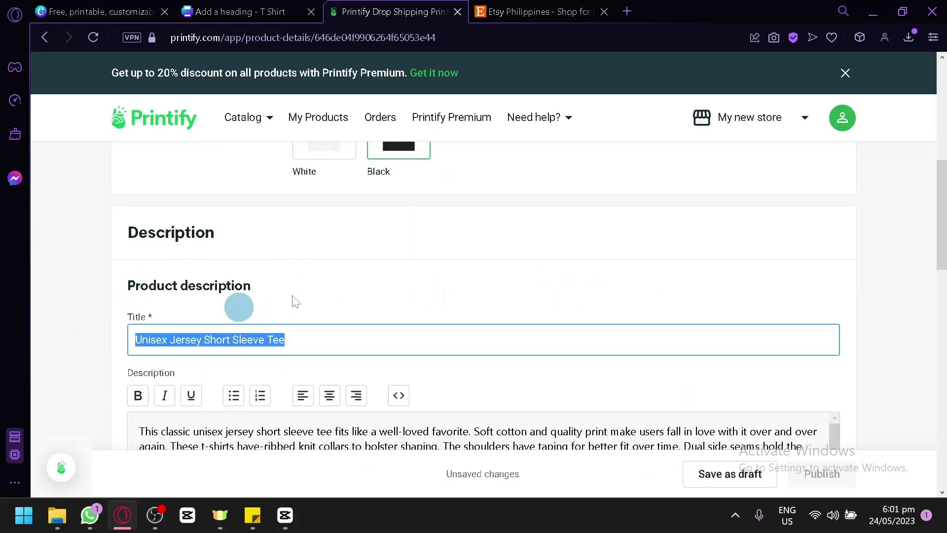
pyautogui.scroll(-4, 307, 292)
pyautogui.scroll(2, 297, 247)
pyautogui.scroll(-2, 306, 284)
pyautogui.click(327, 289)
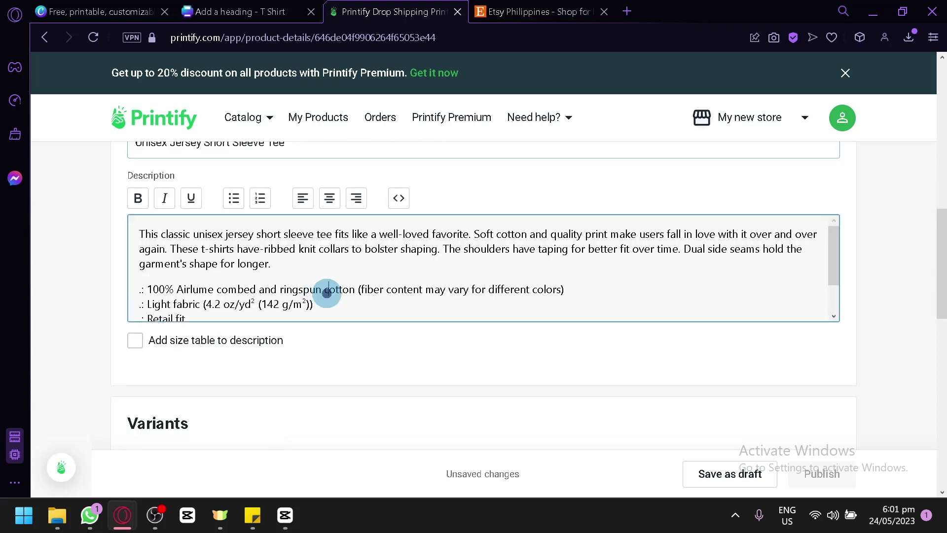
pyautogui.scroll(-1, 286, 231)
pyautogui.scroll(-6, 351, 332)
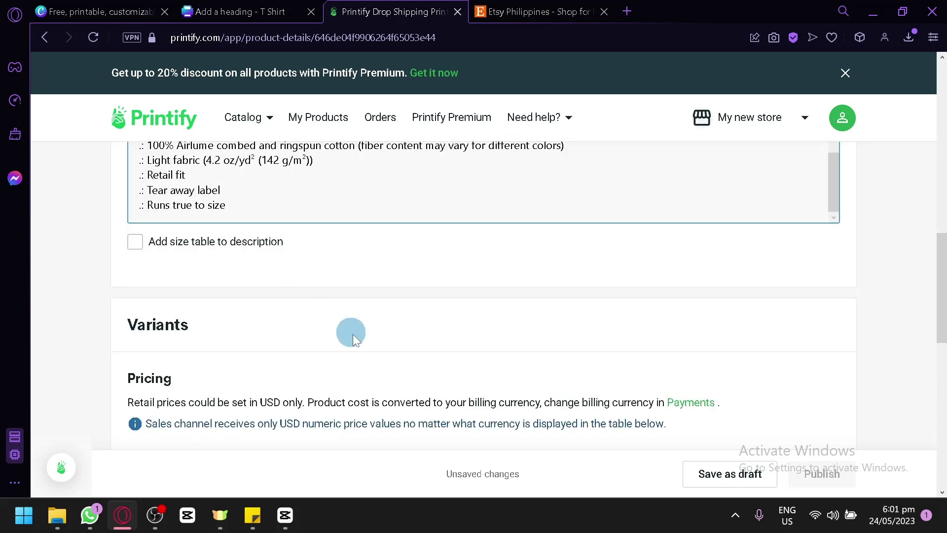
# Review the retail prices, profit and stock of the shirt's size variants, continuing down to the publishing settings
pyautogui.scroll(-2, 198, 279)
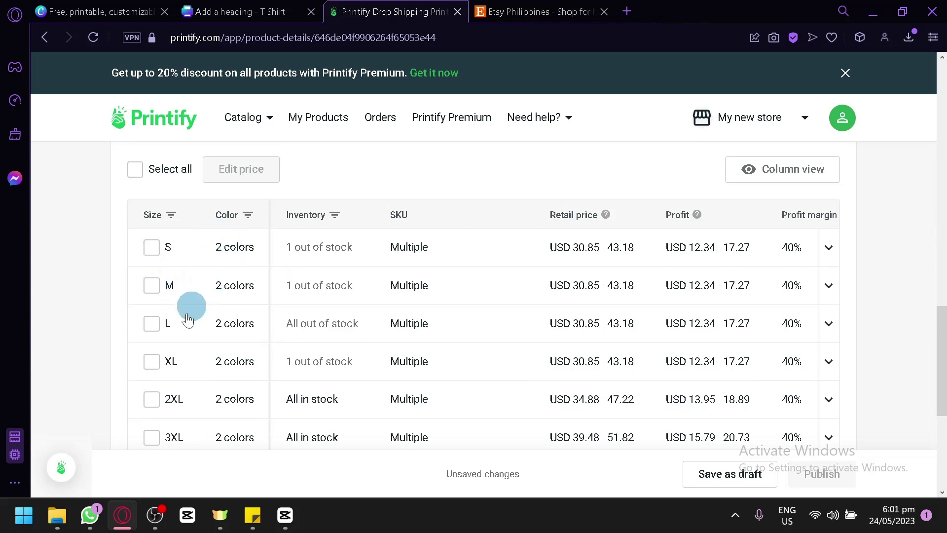
pyautogui.scroll(-4, 328, 212)
pyautogui.scroll(-2, 244, 311)
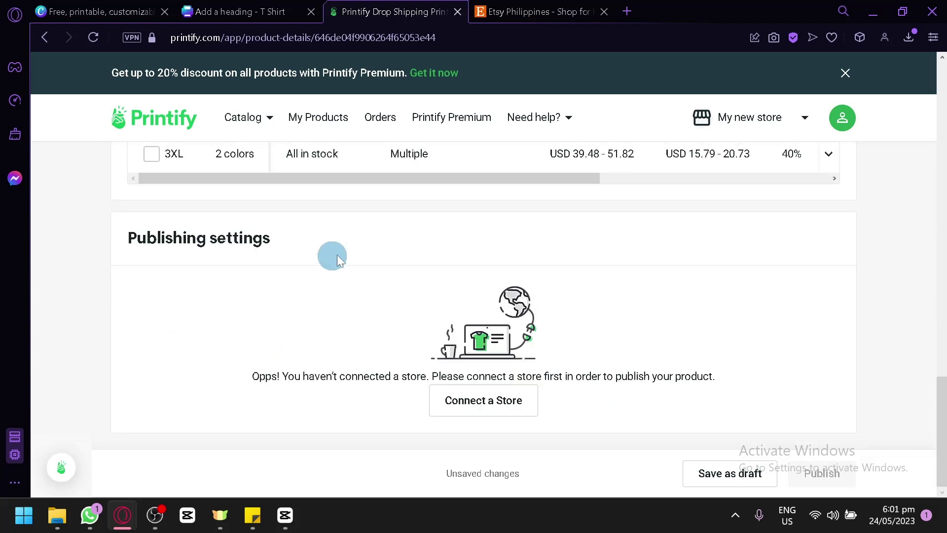
pyautogui.moveTo(351, 239); pyautogui.dragTo(98, 208)
pyautogui.click(282, 285)
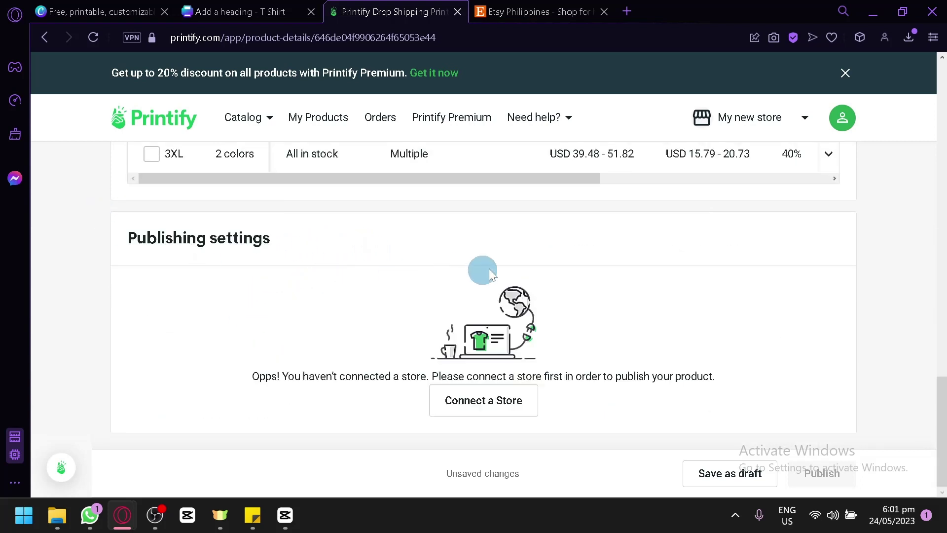
# Start connecting a store from the publishing settings and add a new store with Etsy as its sales channel
pyautogui.click(506, 414)
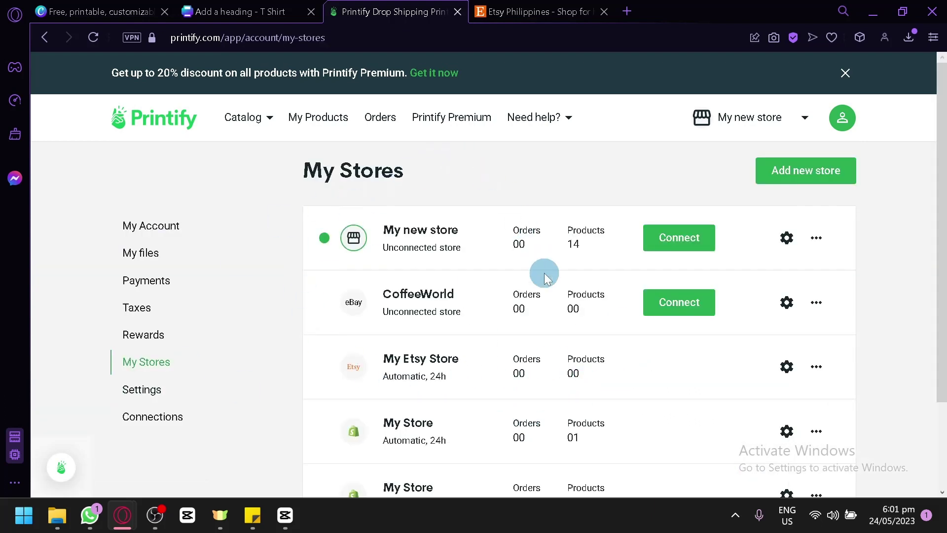
pyautogui.scroll(-2, 543, 274)
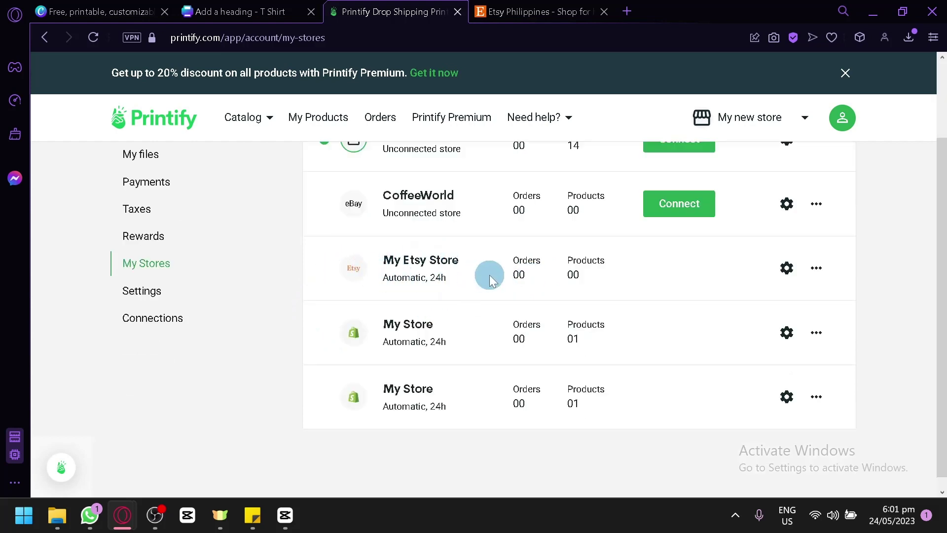
pyautogui.scroll(2, 864, 313)
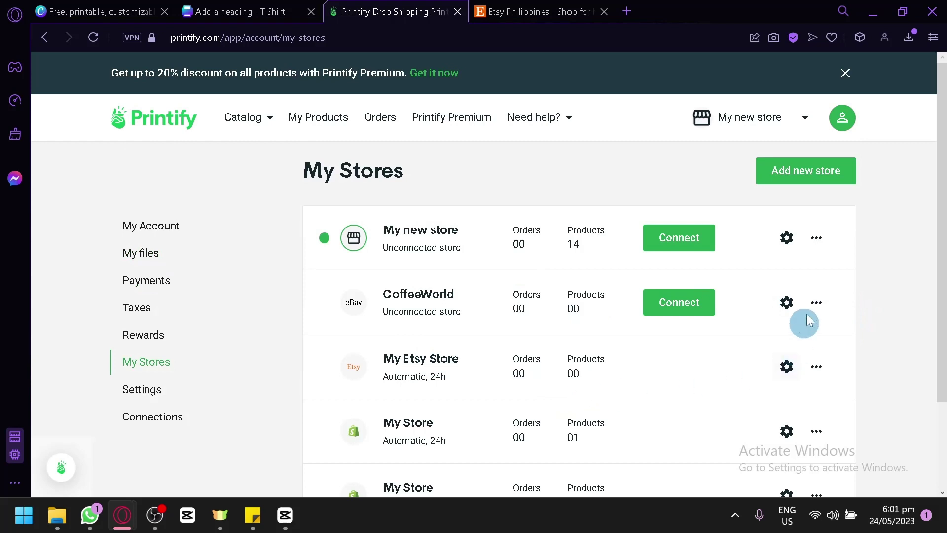
pyautogui.click(789, 176)
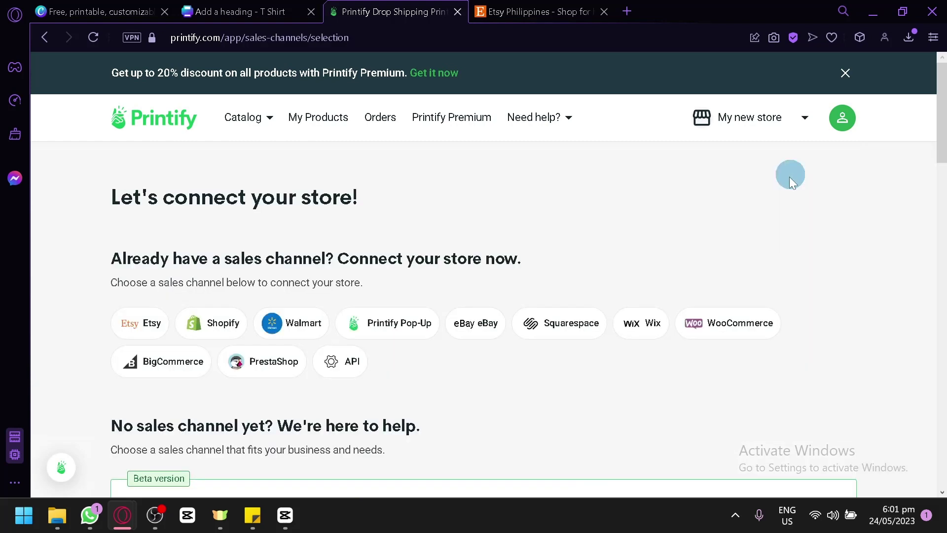
pyautogui.click(151, 334)
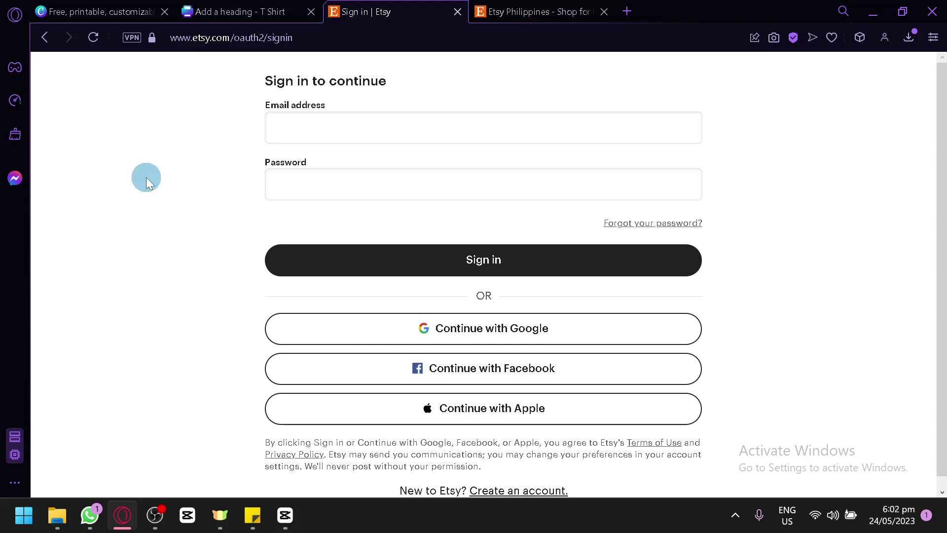
# Switch to the Canva T-shirt design, dismiss the download panel to view the SPHERE artwork, and return to the Etsy sign-in page
pyautogui.click(266, 10)
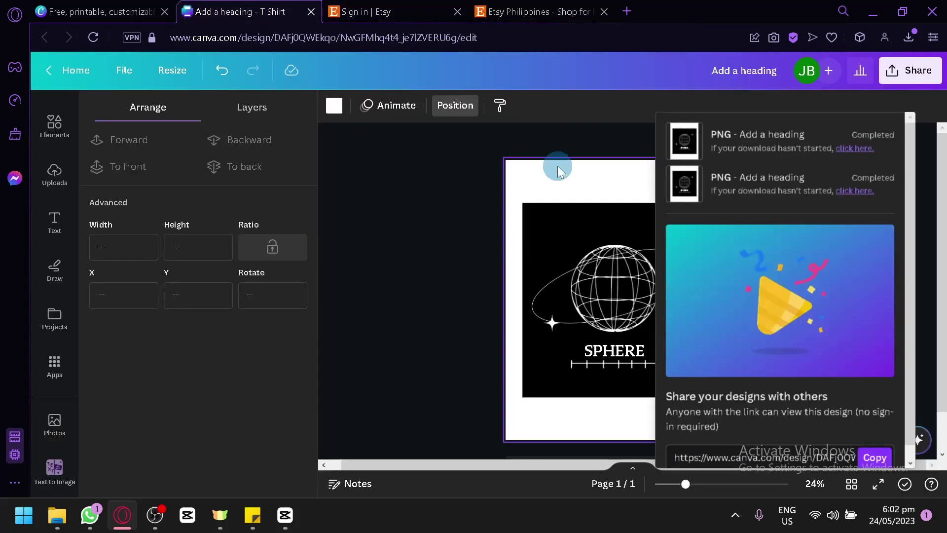
pyautogui.click(454, 288)
pyautogui.click(630, 256)
pyautogui.click(512, 271)
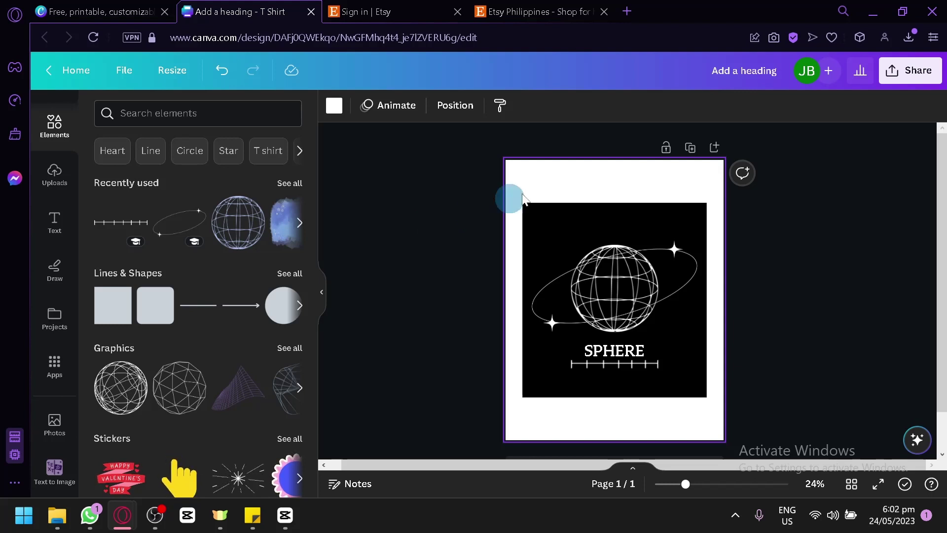
pyautogui.click(532, 302)
pyautogui.hotkey('ctrl', 'Tab')
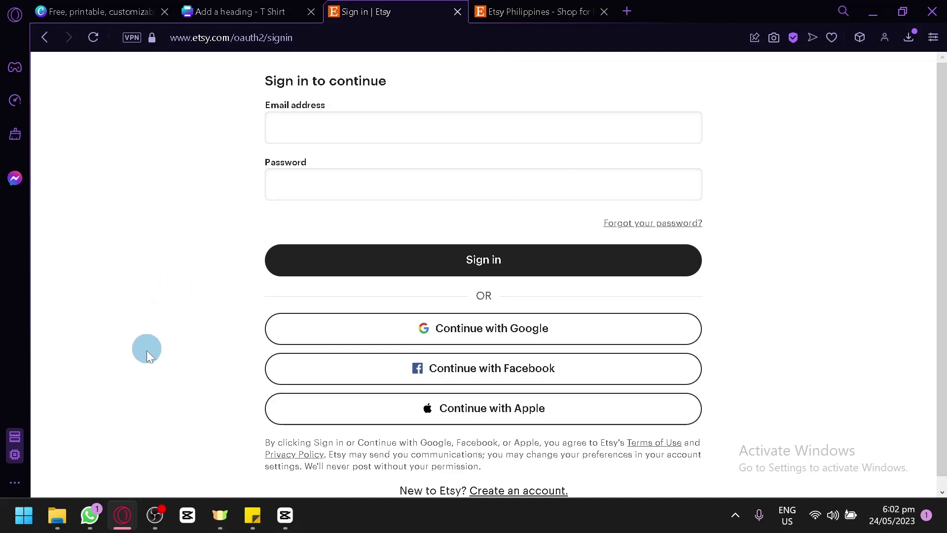